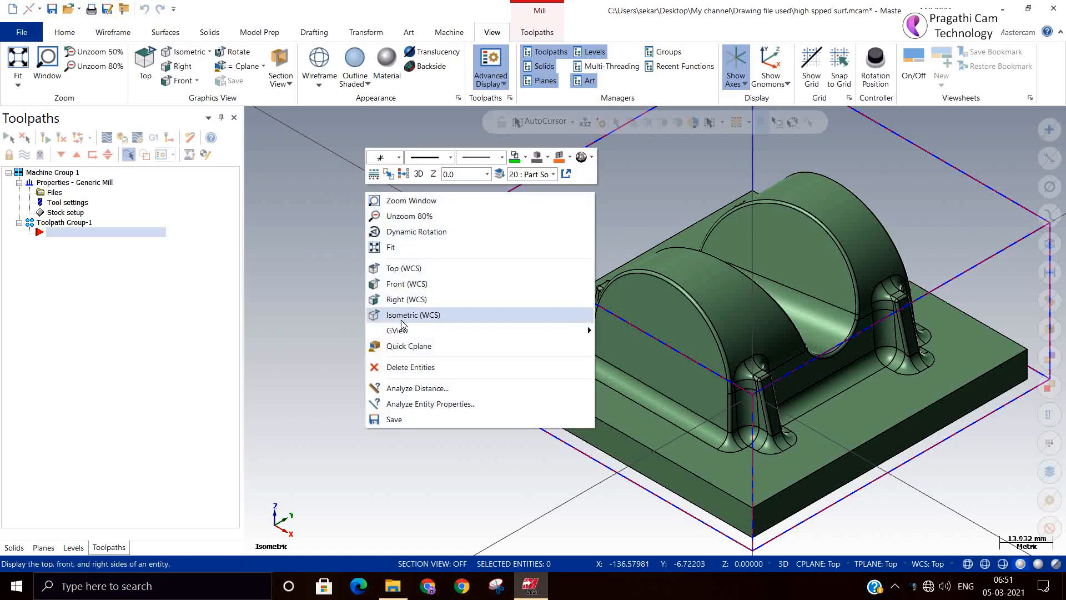
# Add a surface high speed Area Roughing toolpath to Toolpath Group-1 for the part shown in isometric view
pyautogui.click(402, 313)
pyautogui.scroll(-2, 355, 313)
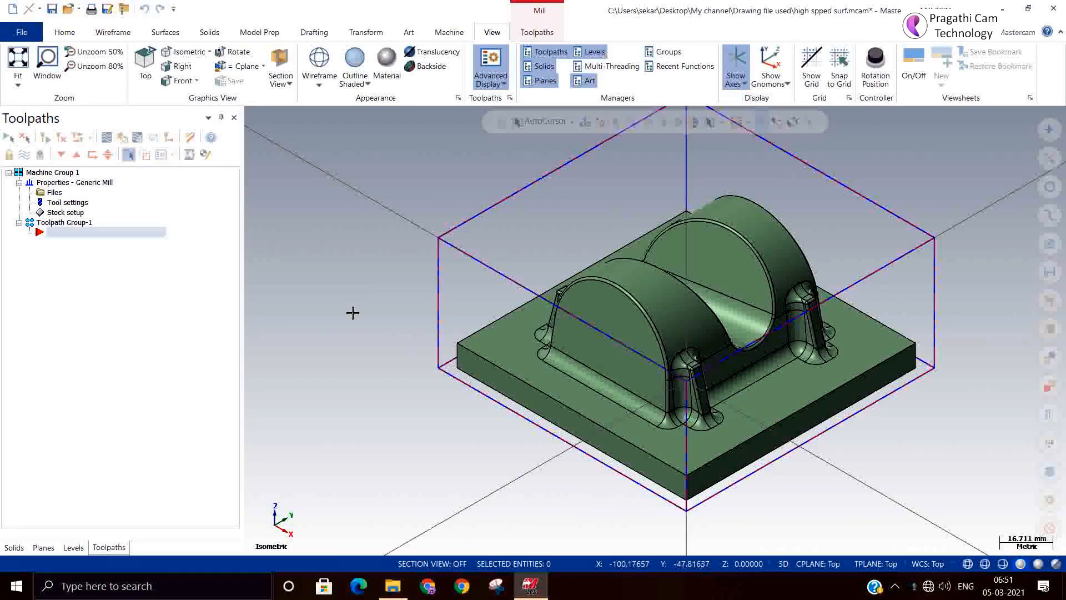
pyautogui.scroll(-3, 888, 373)
pyautogui.scroll(3, 960, 231)
pyautogui.scroll(-1, 962, 226)
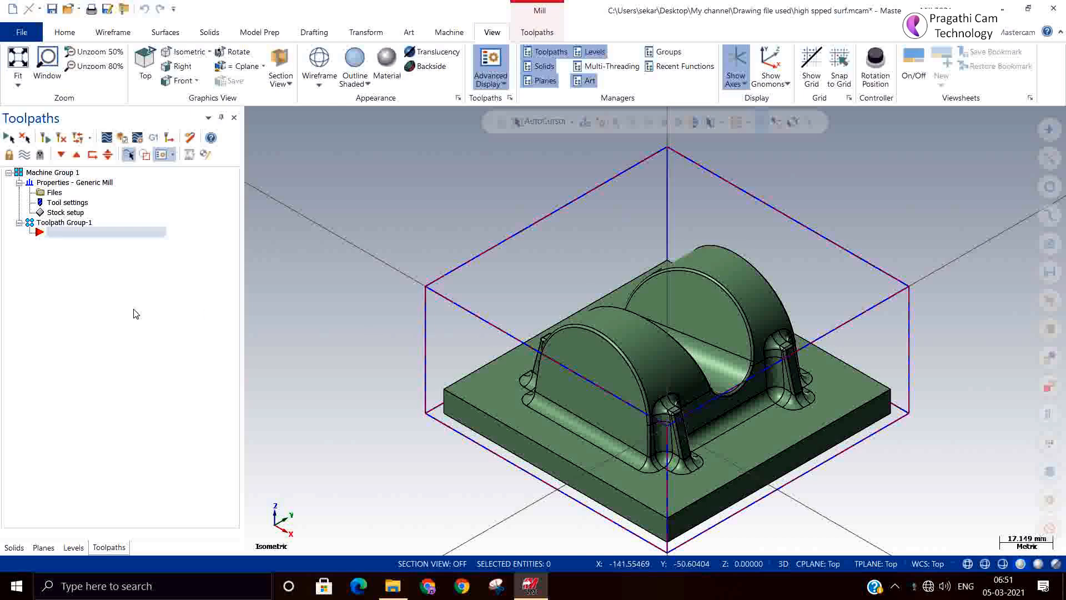
pyautogui.rightClick(113, 278)
pyautogui.moveTo(170, 235)
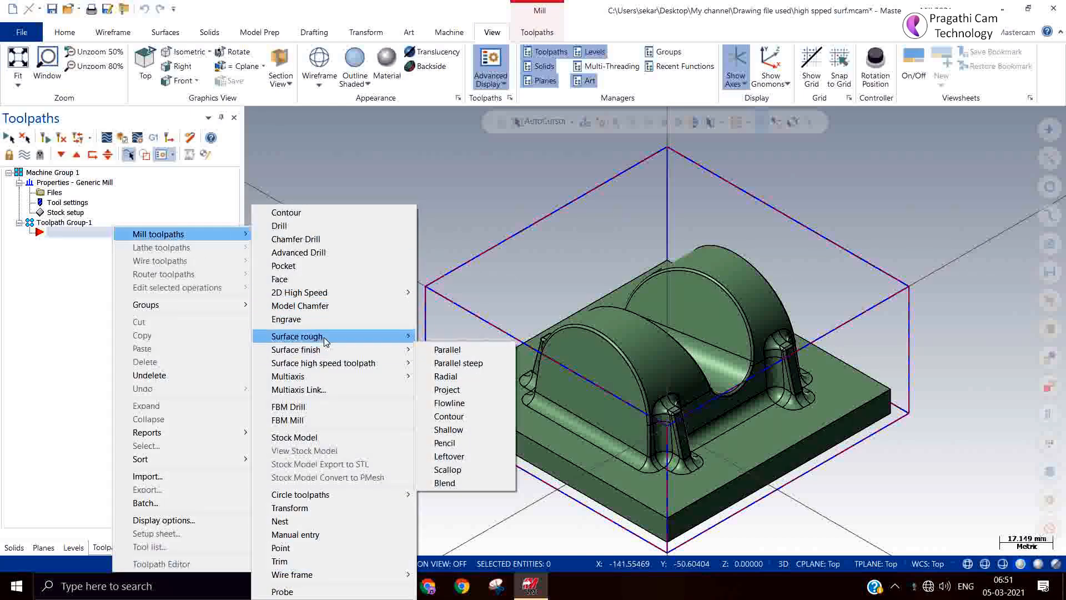
pyautogui.moveTo(327, 370)
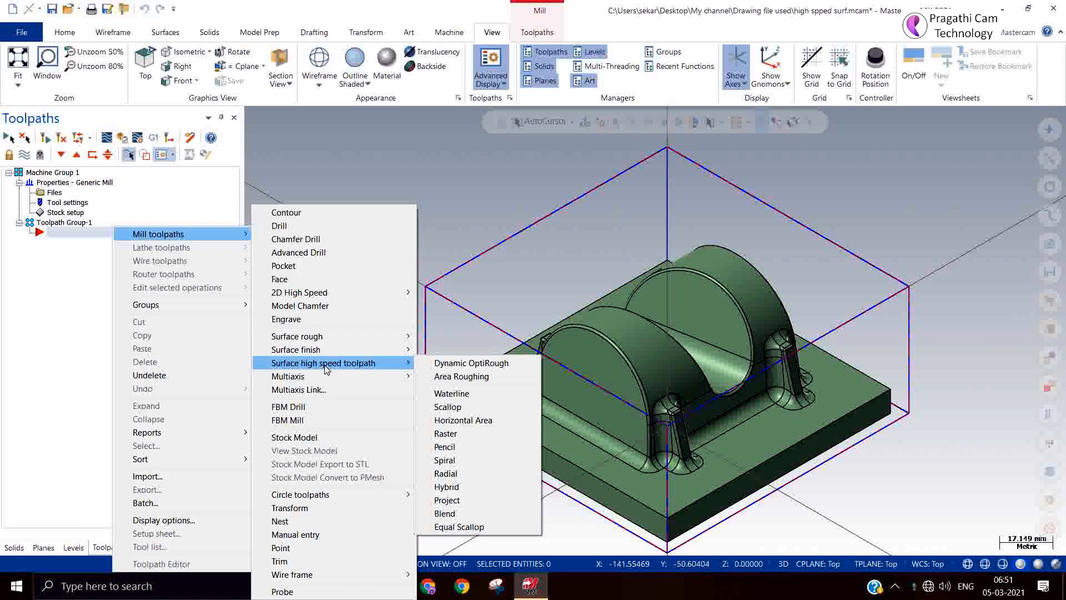
pyautogui.click(464, 378)
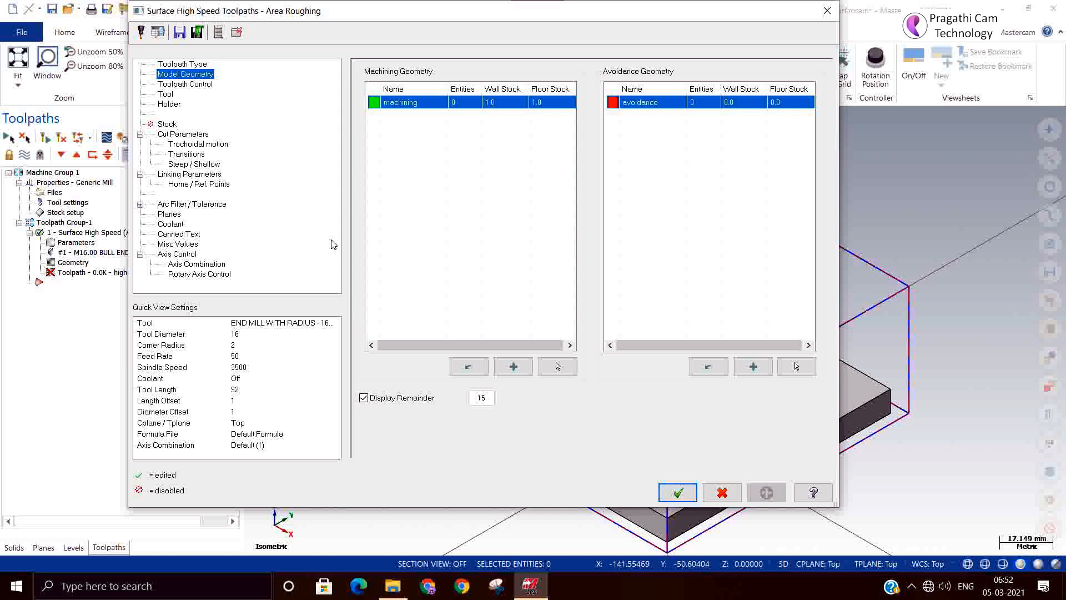
# Set both the floor stock and the wall stock of the machining geometry to 0.5
pyautogui.click(559, 104)
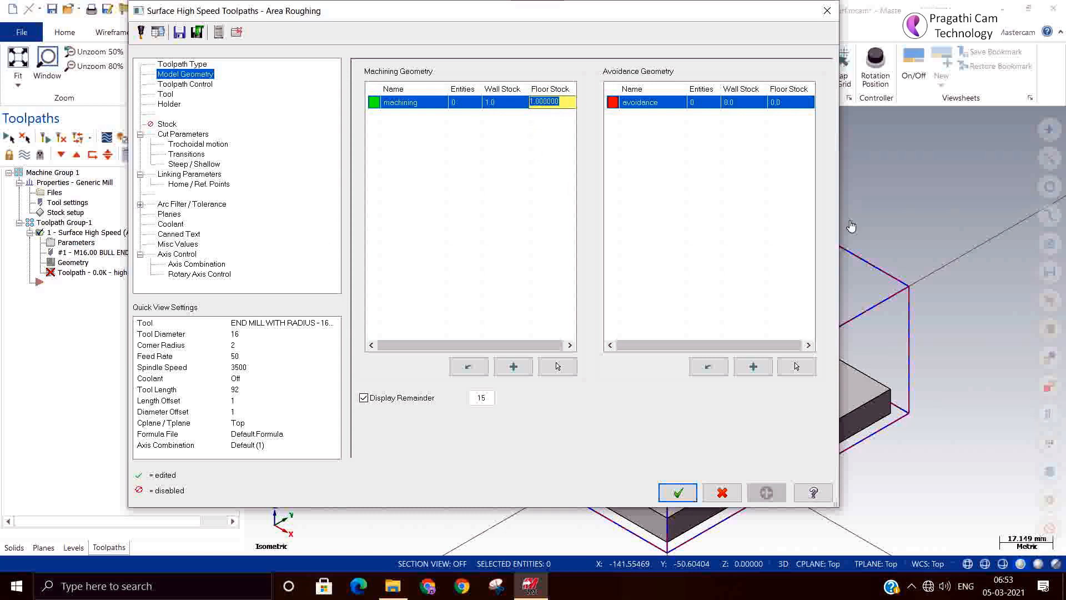
pyautogui.write('0.5')
pyautogui.click(505, 103)
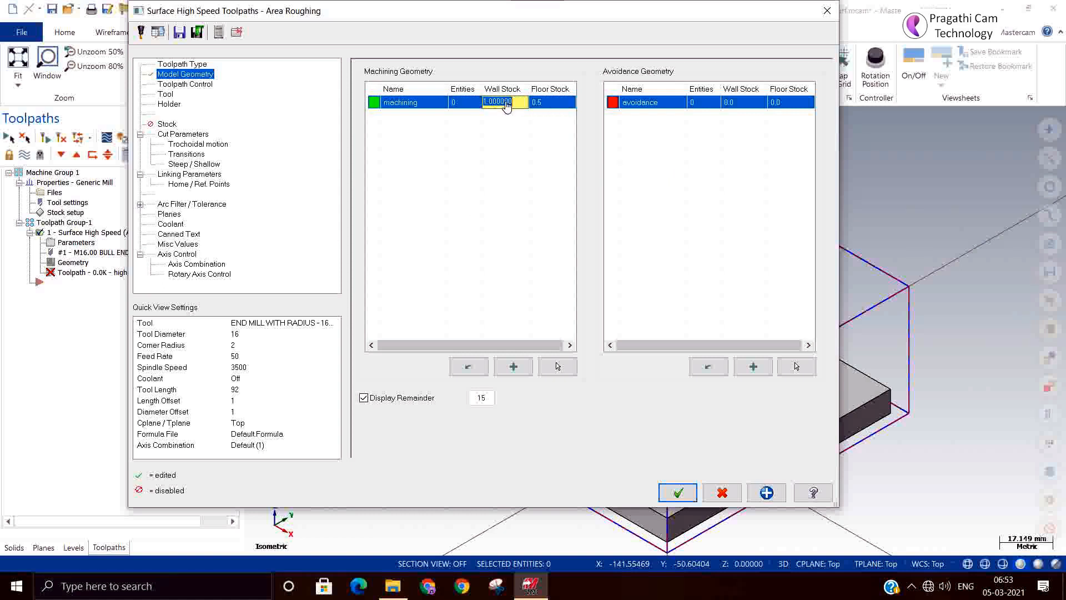
pyautogui.write('0.5')
pyautogui.click(726, 105)
# Chain the four top edges of the stock box as the containment boundary and set the strategy to From outside
pyautogui.click(174, 84)
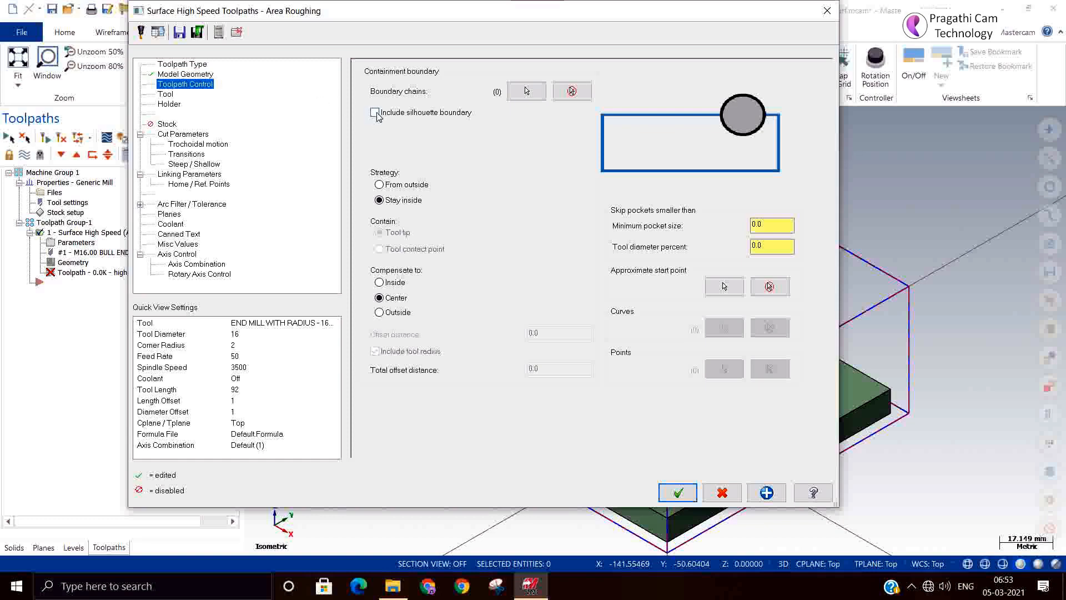
pyautogui.click(518, 92)
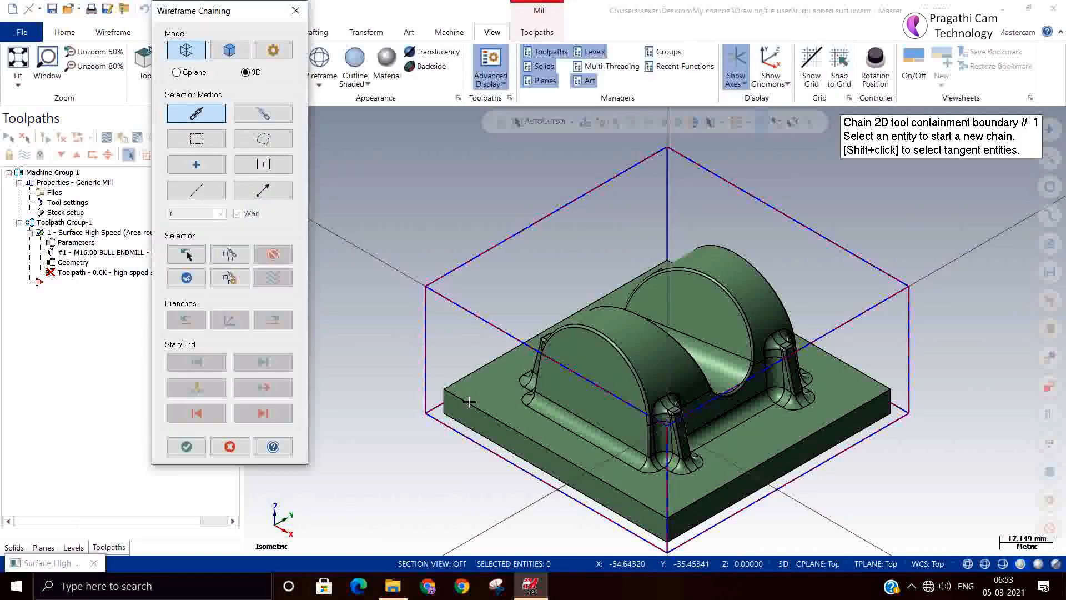
pyautogui.click(464, 306)
pyautogui.click(870, 309)
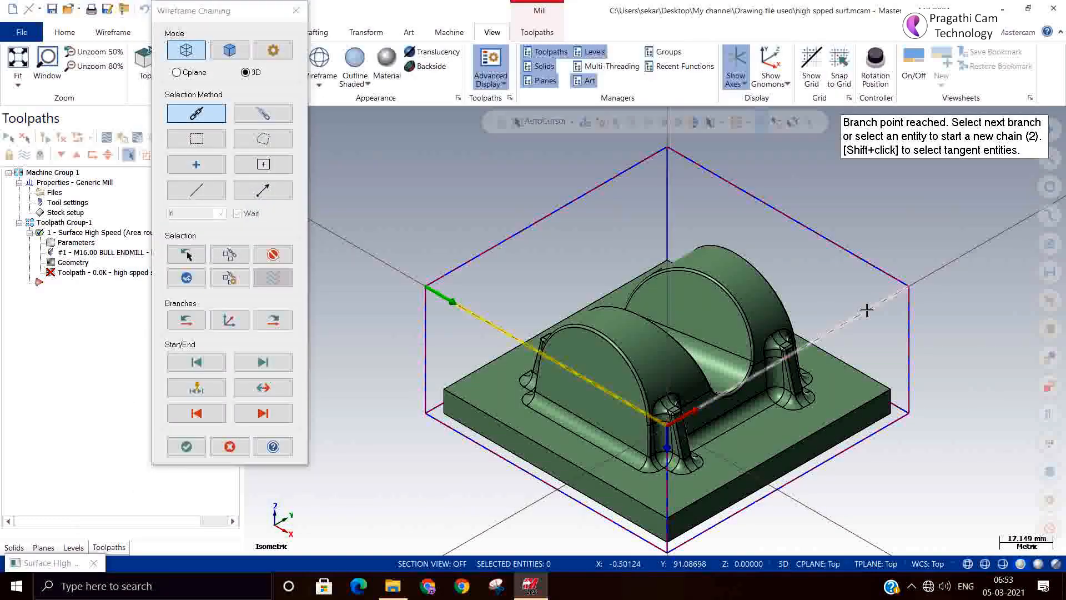
pyautogui.click(862, 258)
pyautogui.click(617, 177)
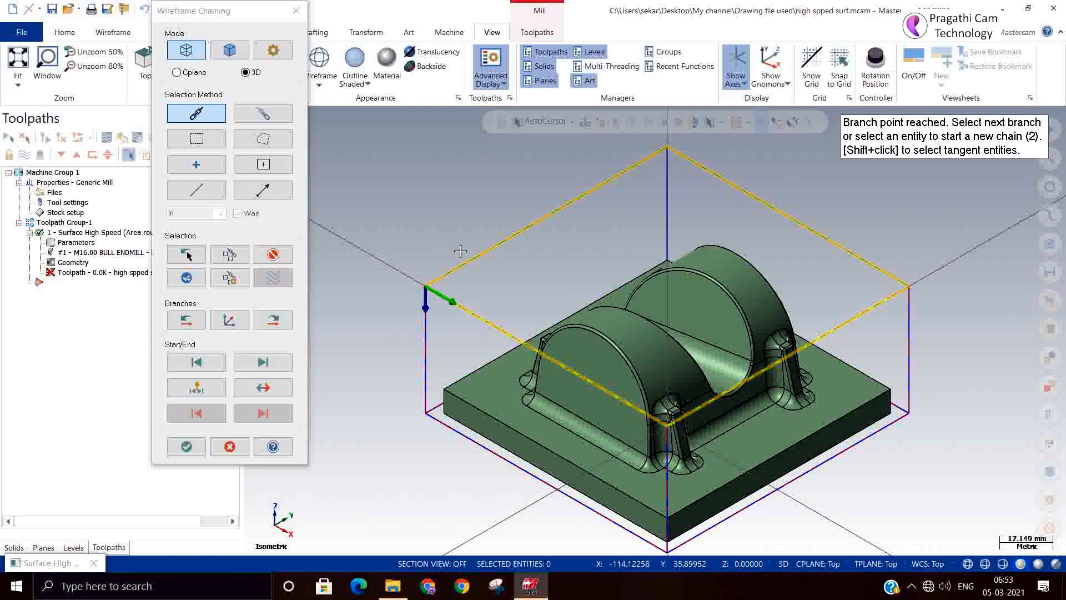
pyautogui.click(187, 447)
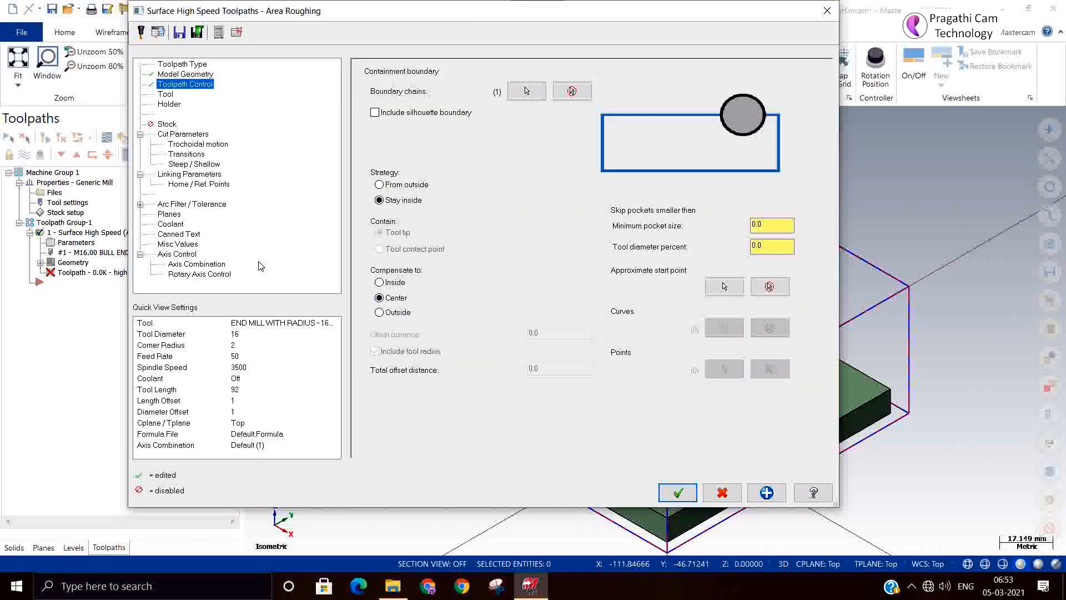
pyautogui.click(399, 187)
# Choose the END MILL WITH RADIUS - 16 / R2.0 as the cutting tool and check the holder and stock settings
pyautogui.click(164, 95)
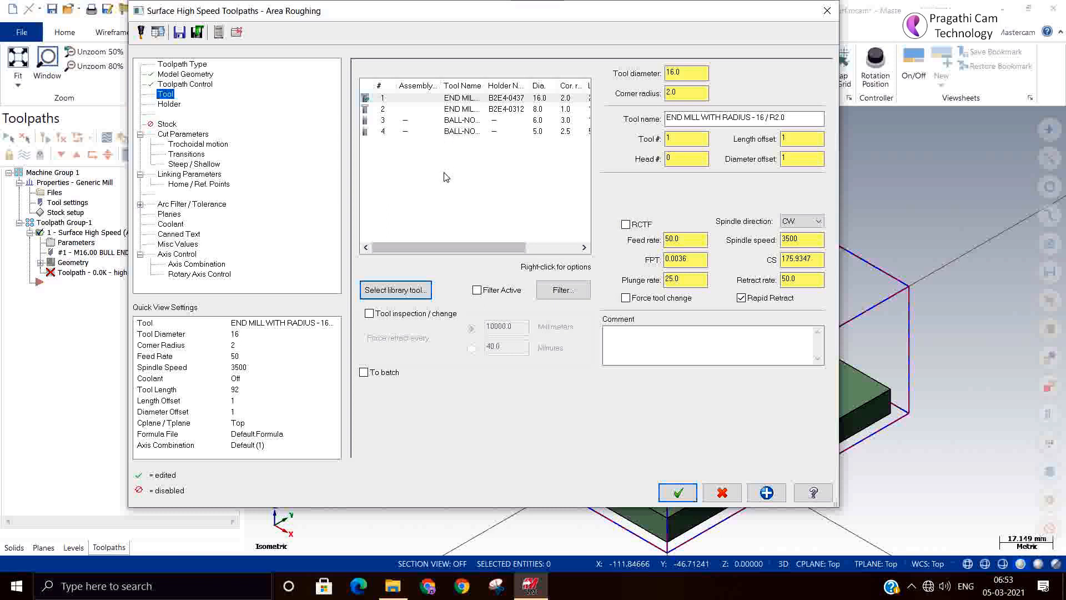
pyautogui.click(452, 99)
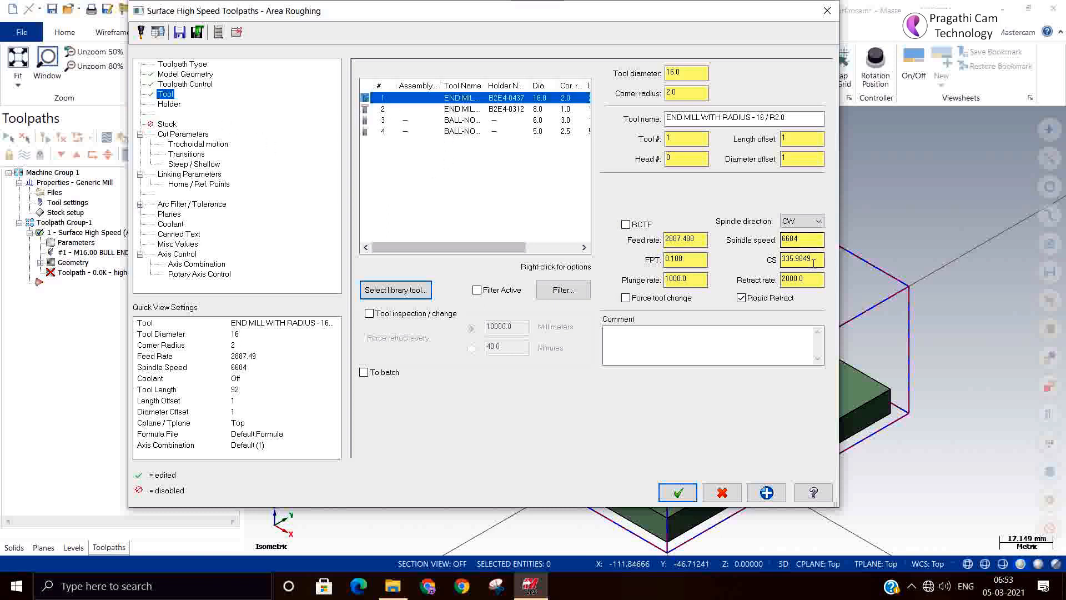
pyautogui.click(165, 104)
pyautogui.click(165, 124)
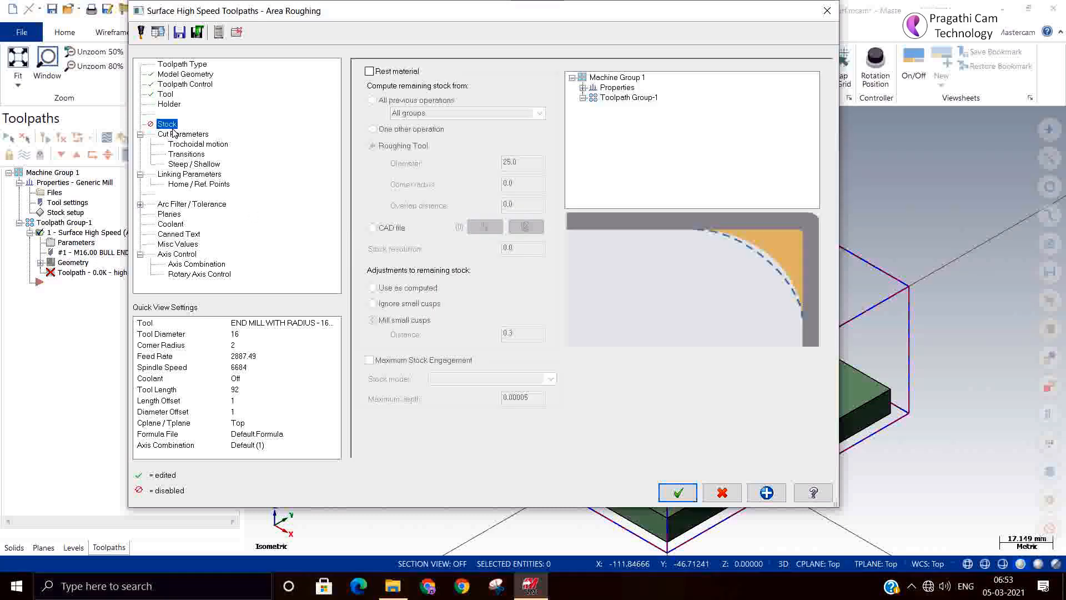
# Enable Add cuts in the cut parameters and review the stepdown and profile stepover values
pyautogui.click(183, 135)
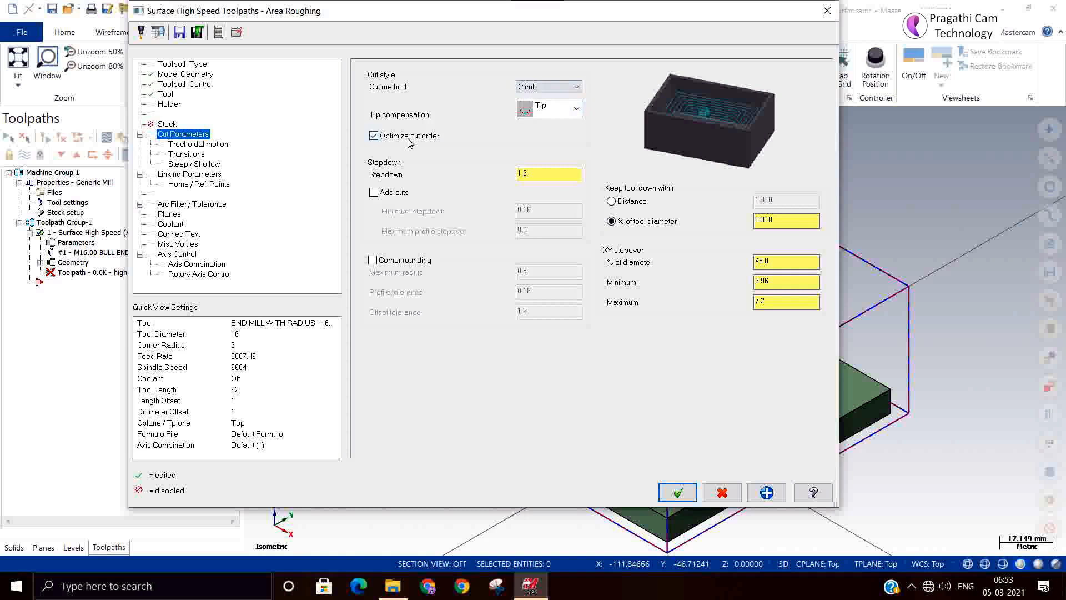
pyautogui.click(373, 193)
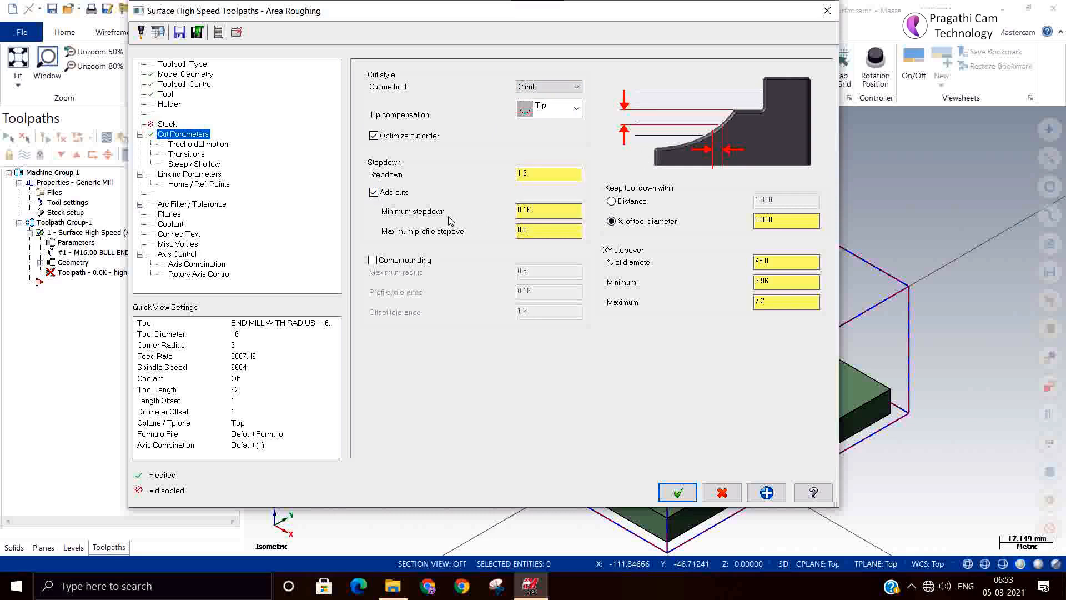
pyautogui.click(538, 175)
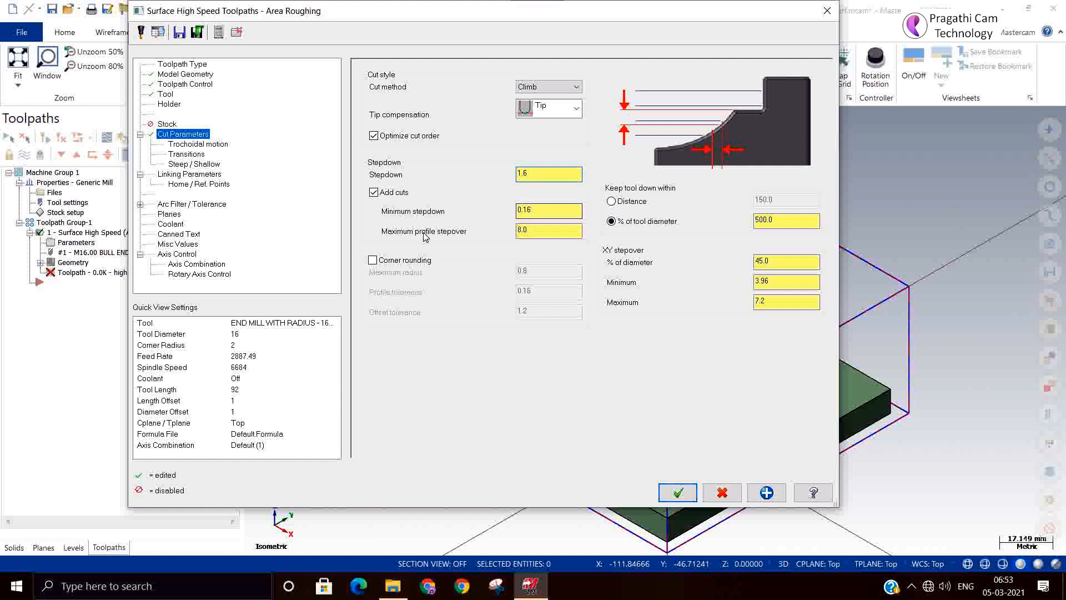
pyautogui.click(534, 231)
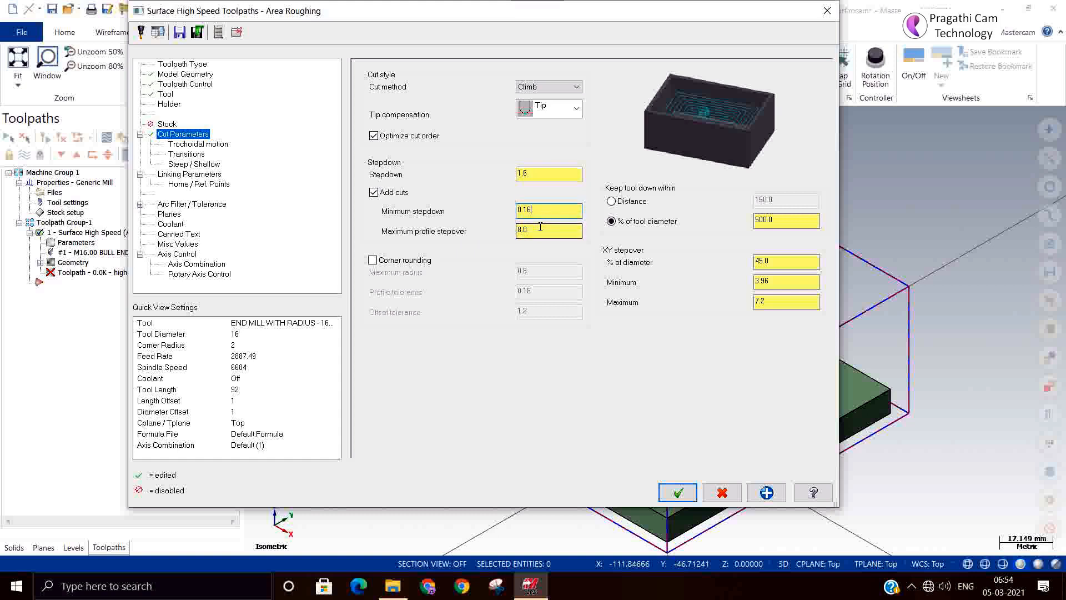
pyautogui.moveTo(535, 174); pyautogui.dragTo(505, 175)
pyautogui.click(528, 210)
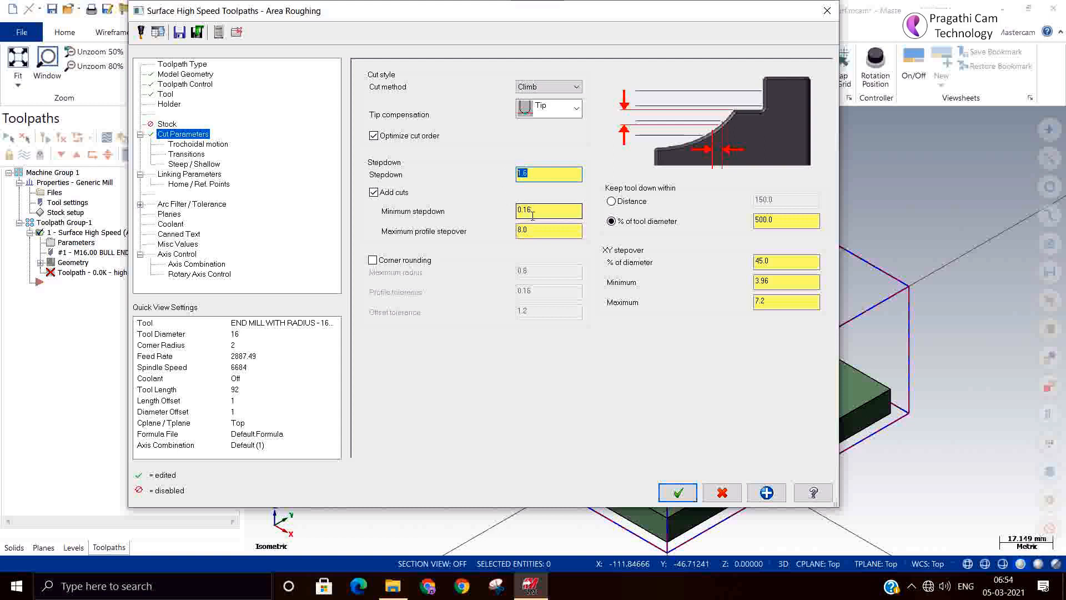
pyautogui.click(534, 178)
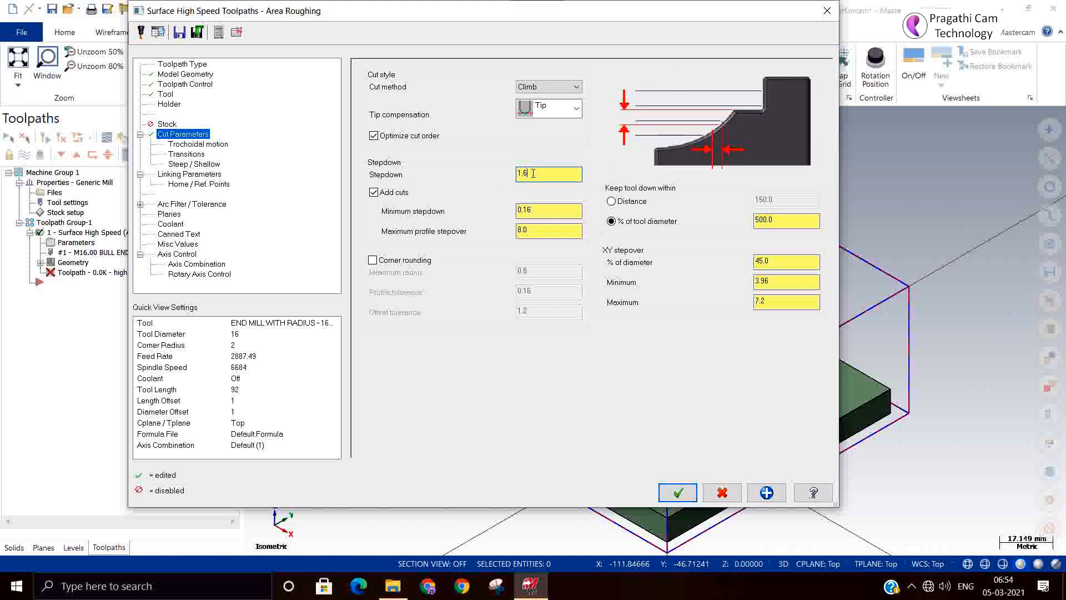
pyautogui.click(534, 235)
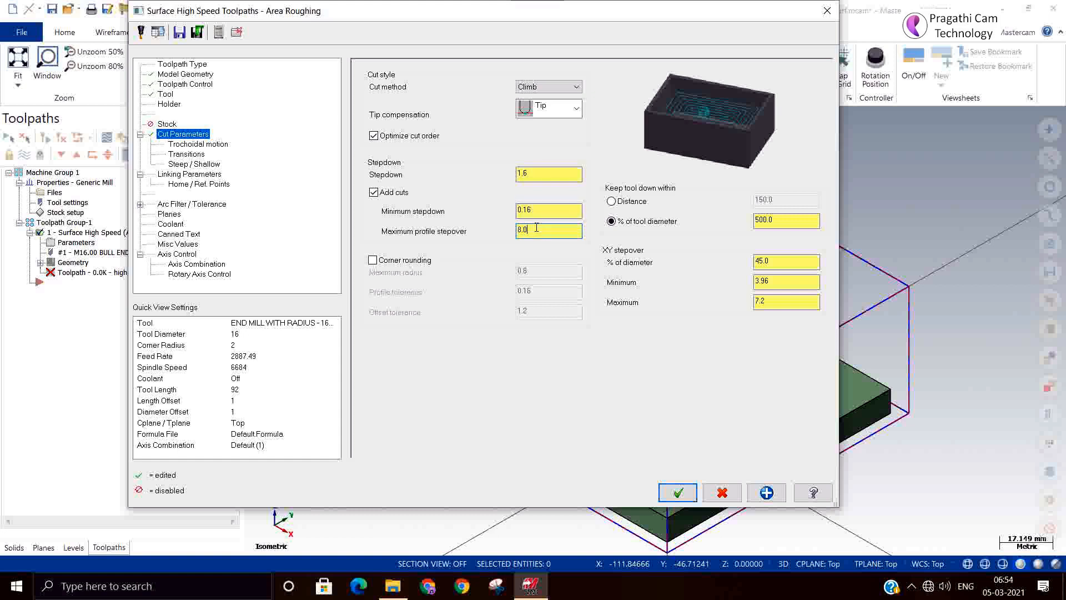
# Set the minimum stepdown to 1.6 and the maximum profile stepover to 6
pyautogui.doubleClick(536, 216)
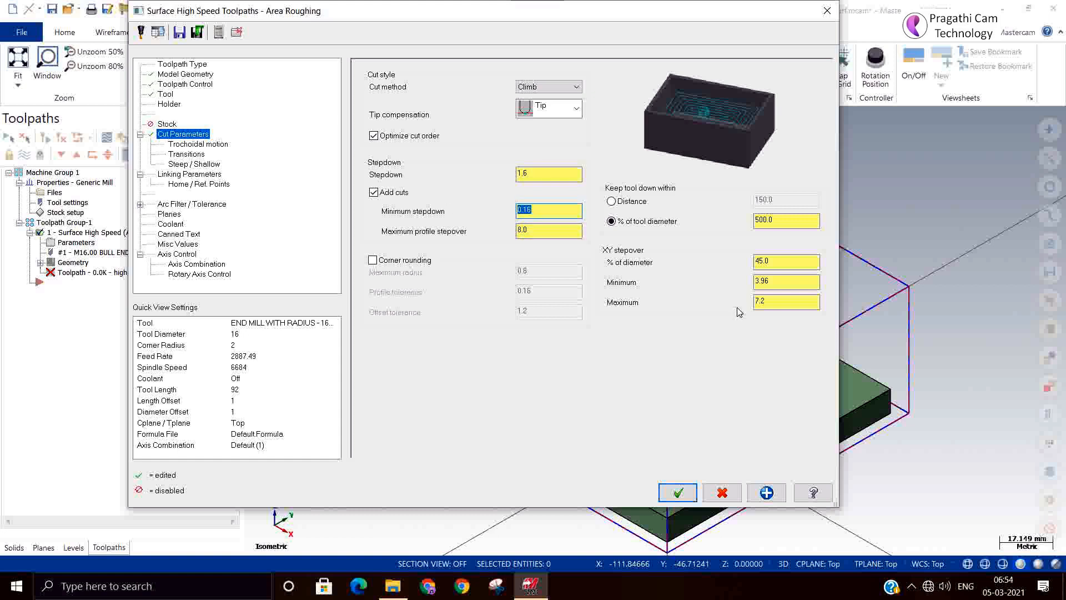
pyautogui.press('BackSpace')
pyautogui.write('0.1')
pyautogui.write('1.6')
pyautogui.doubleClick(518, 230)
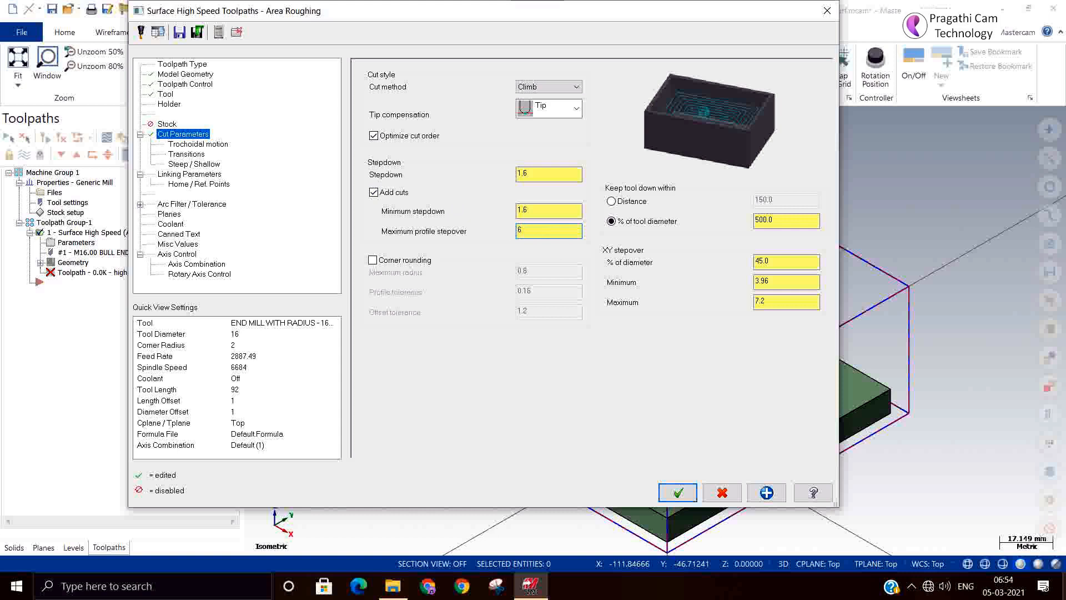
# Enable corner rounding and review its radius and tolerances along with the XY stepover values
pyautogui.click(404, 260)
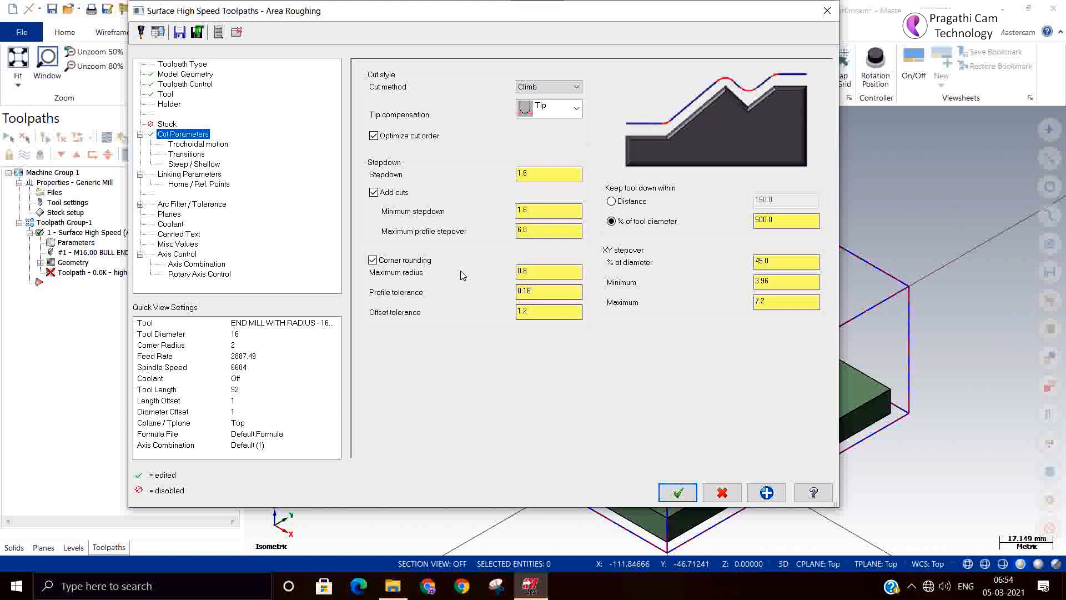
pyautogui.click(539, 273)
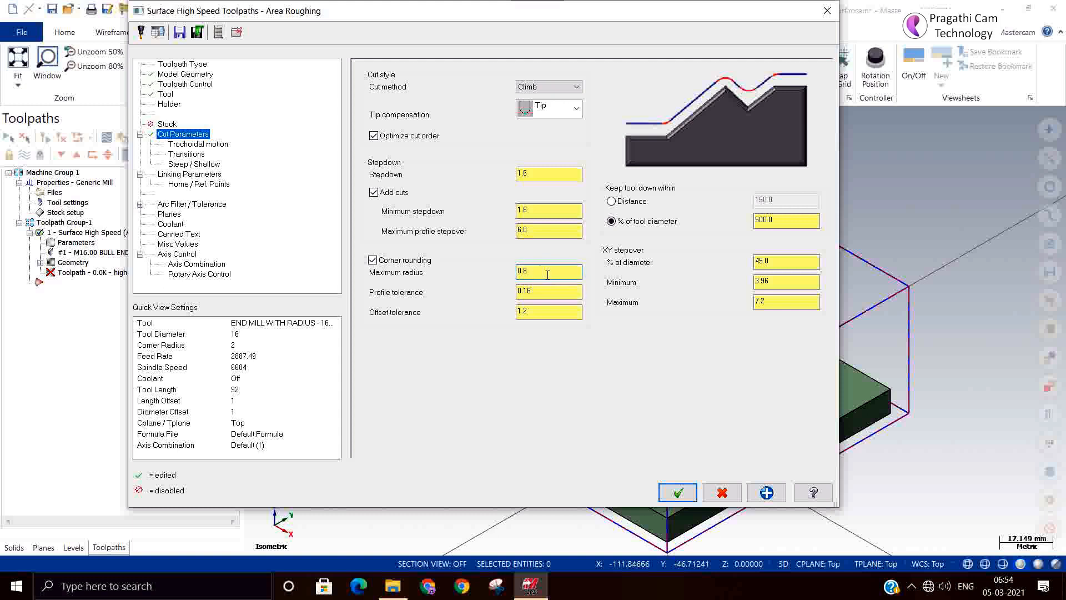
pyautogui.click(542, 293)
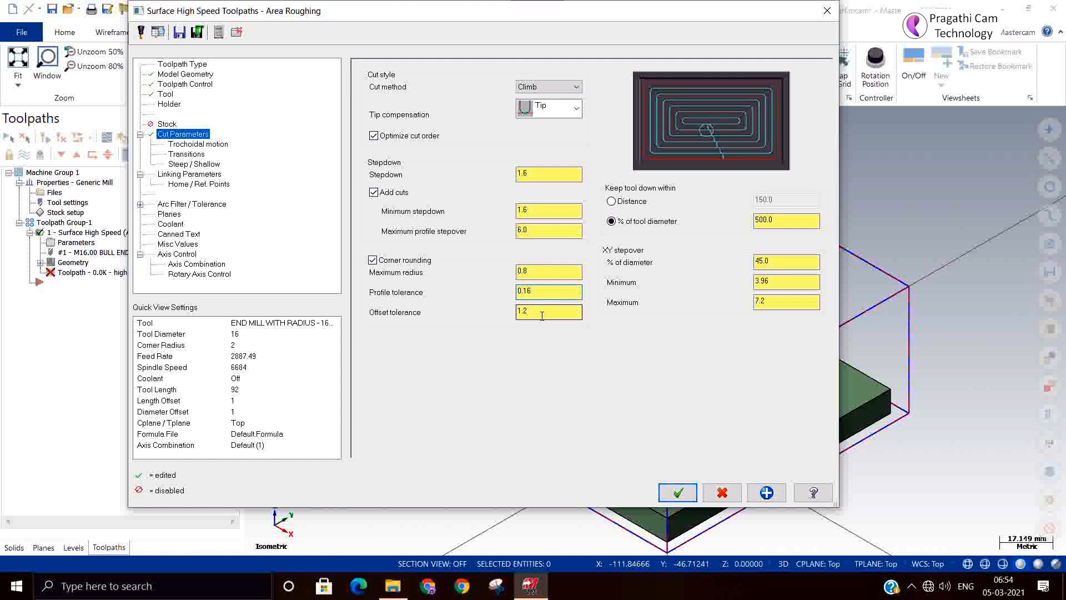
pyautogui.click(542, 316)
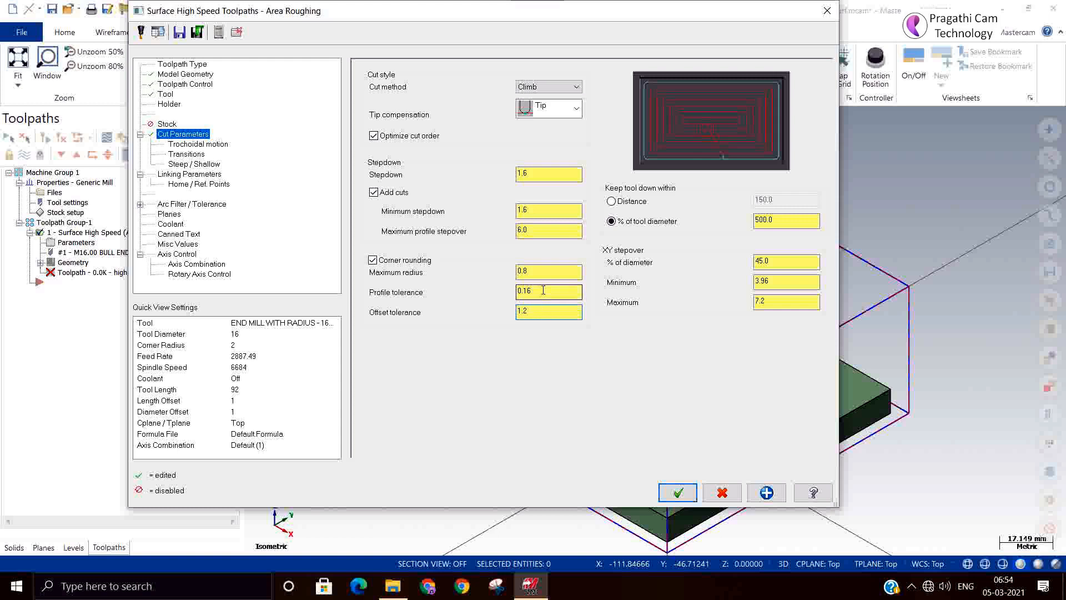
pyautogui.click(539, 271)
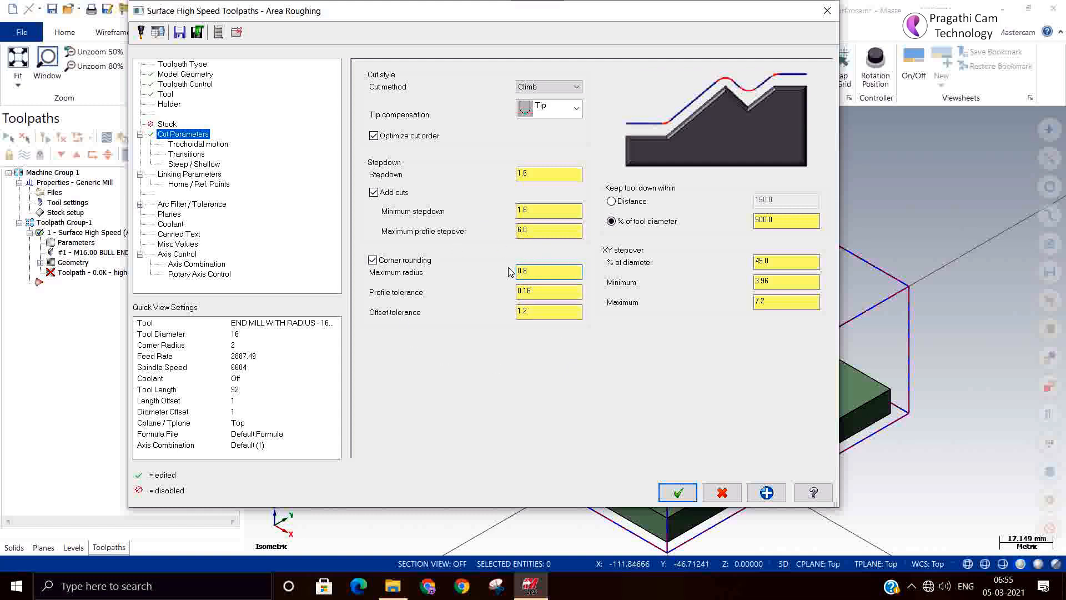
pyautogui.click(790, 264)
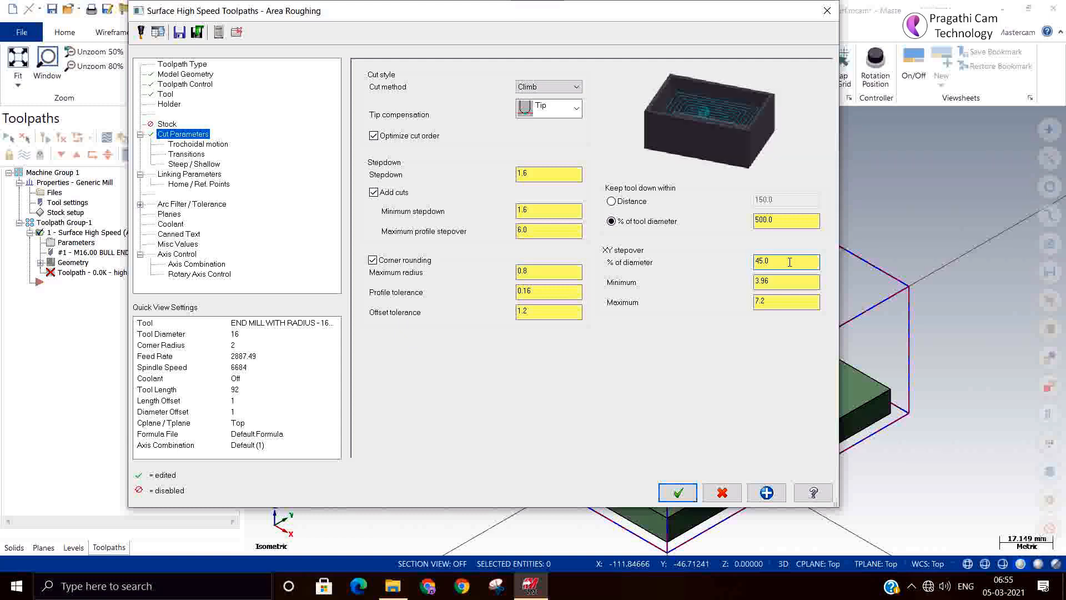
pyautogui.press('Tab')
pyautogui.press('Tab')
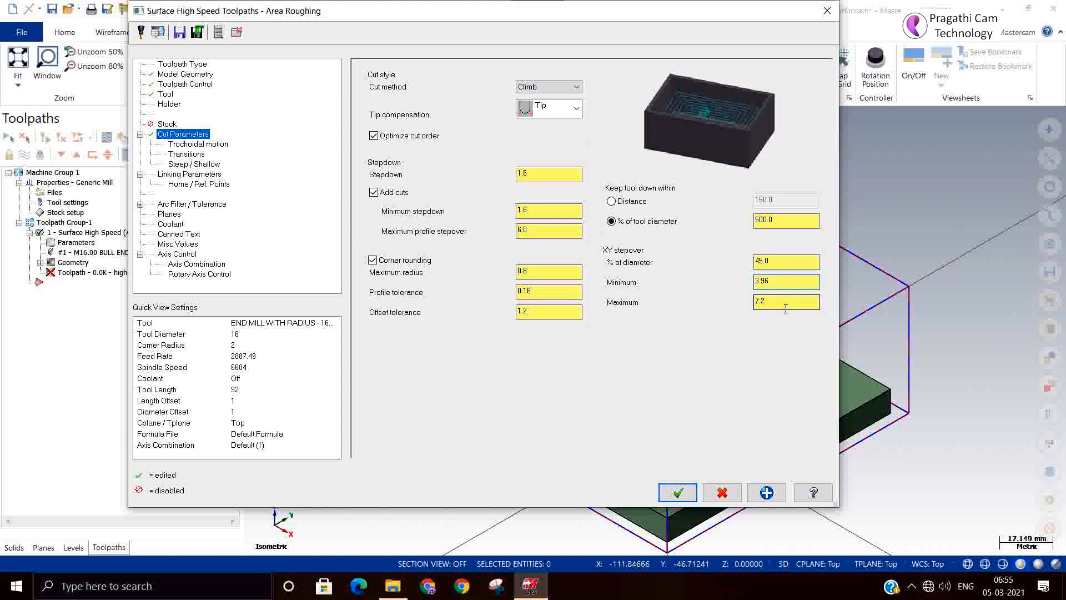
# Review the trochoidal motion and transition settings, and enable a maximum Z depth of -41 for the steep/shallow limits
pyautogui.click(192, 146)
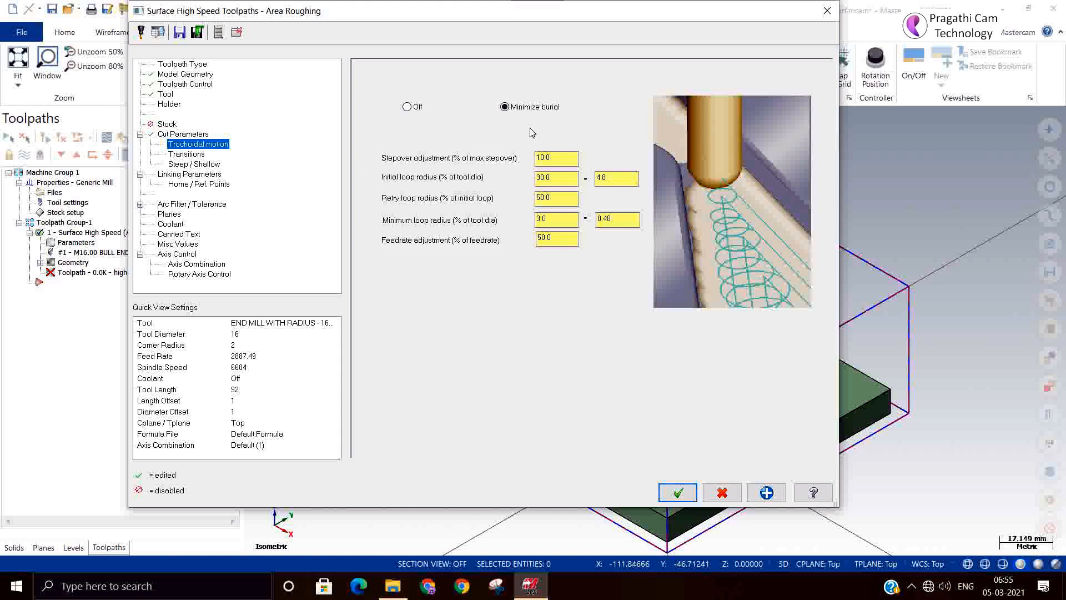
pyautogui.click(172, 156)
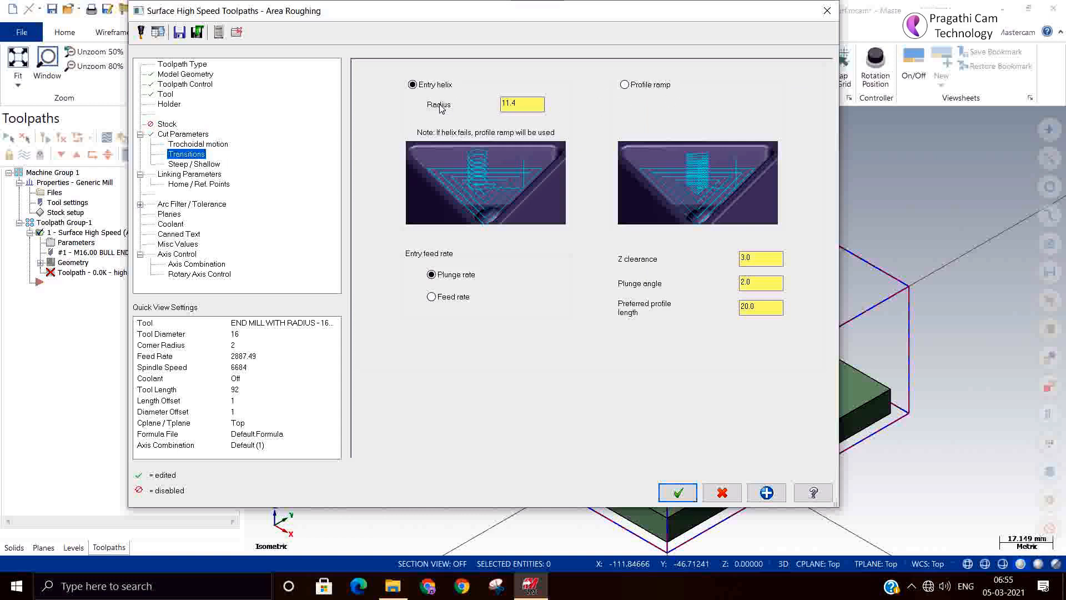
pyautogui.click(210, 165)
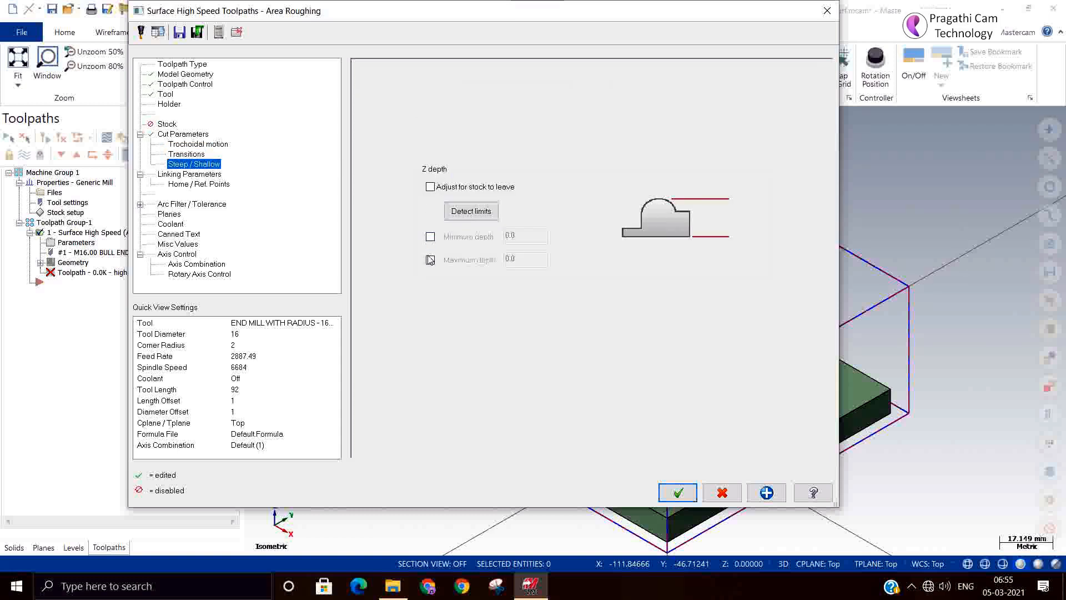
pyautogui.click(430, 260)
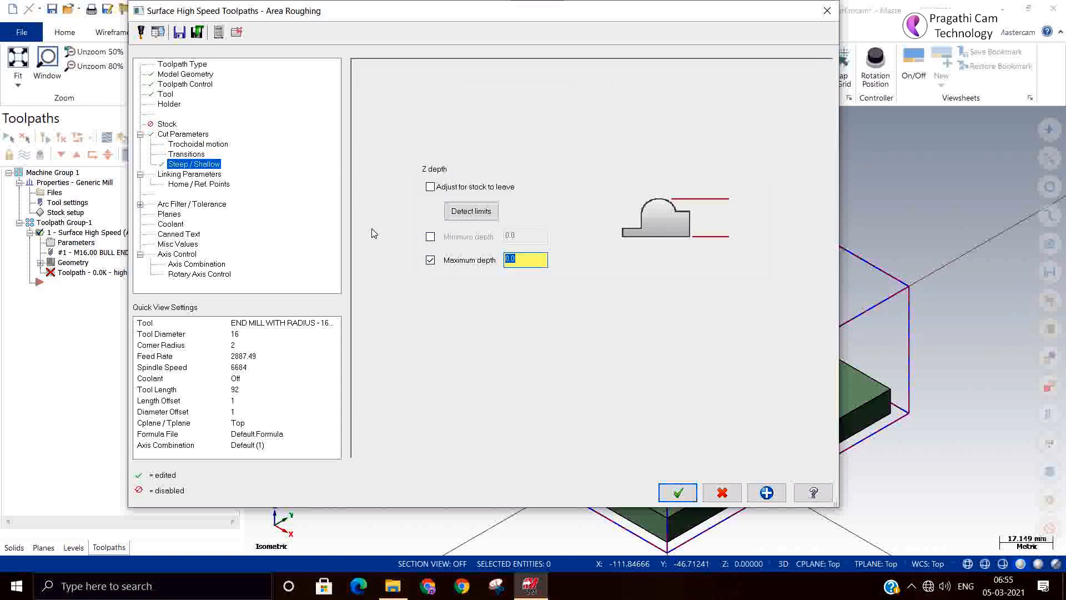
pyautogui.write('-41')
# Check the linking and home position settings, turn Flood coolant On, and accept the toolpath parameters
pyautogui.click(192, 174)
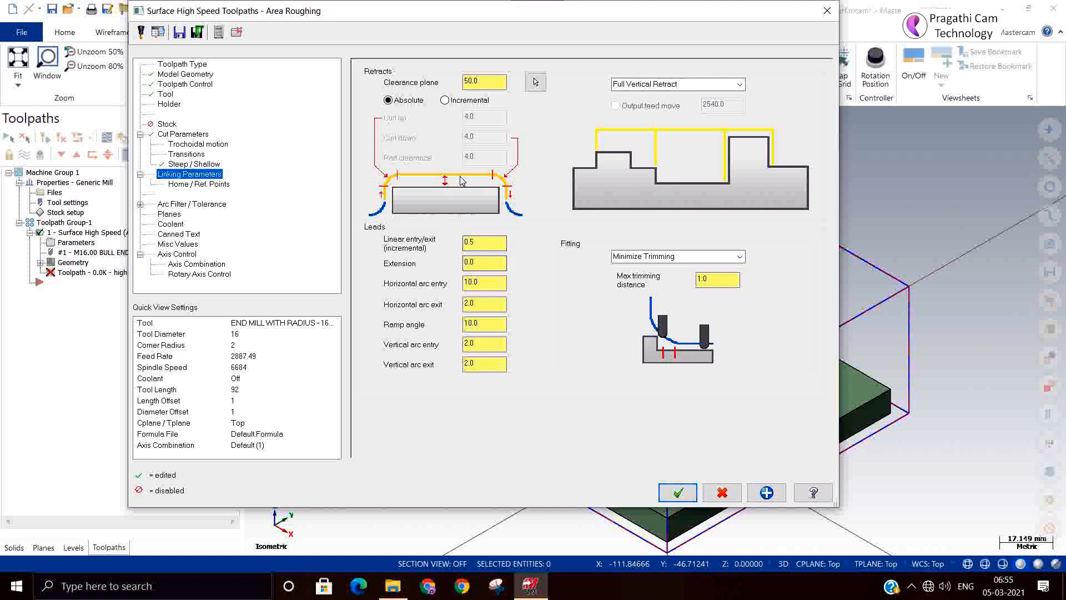
pyautogui.click(206, 186)
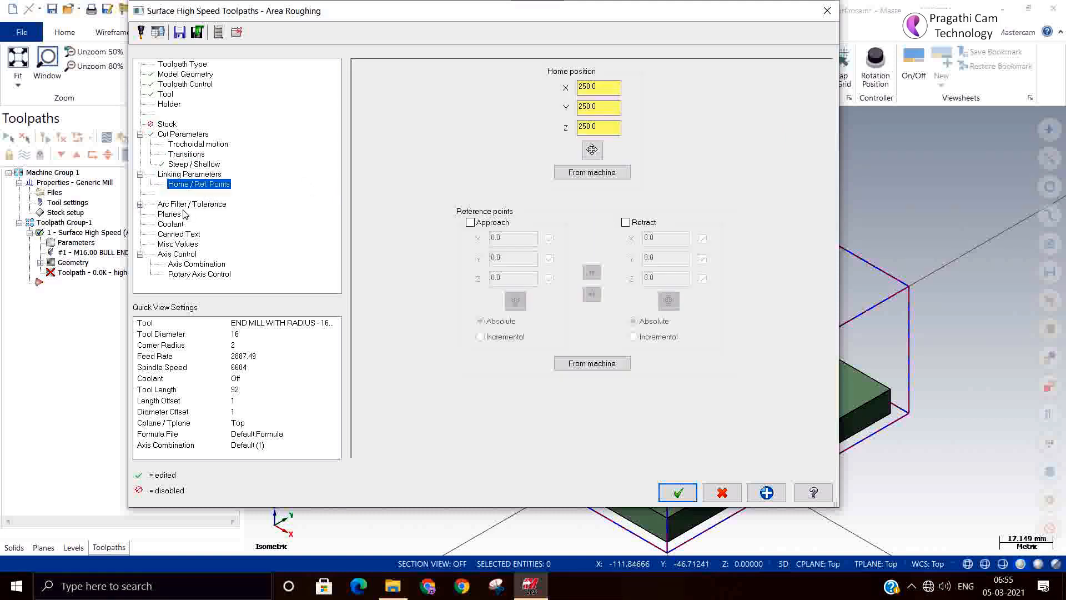
pyautogui.click(188, 204)
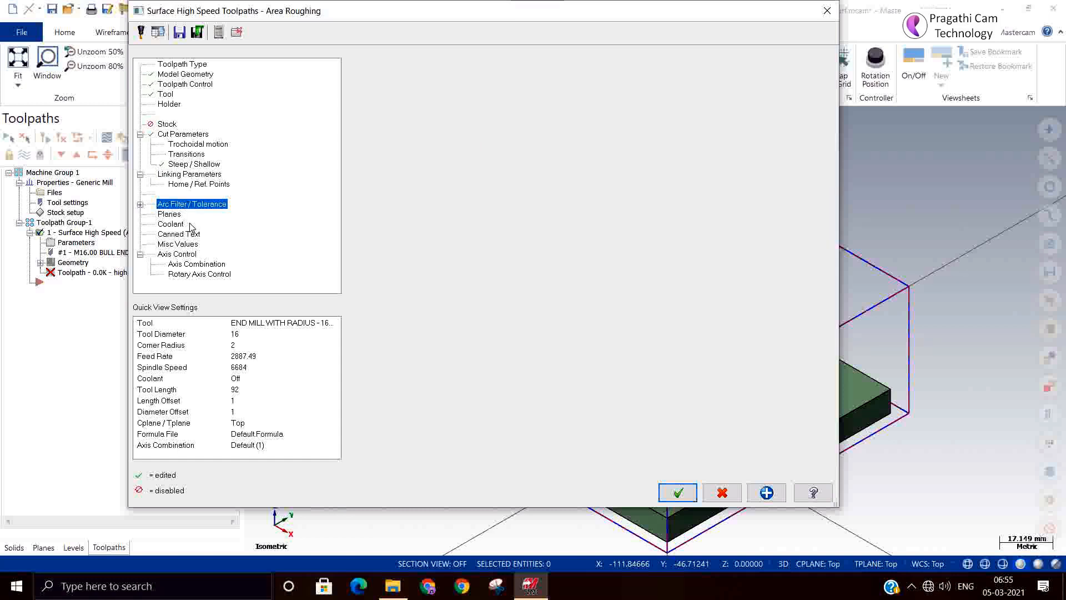
pyautogui.click(170, 224)
pyautogui.click(589, 143)
pyautogui.click(591, 161)
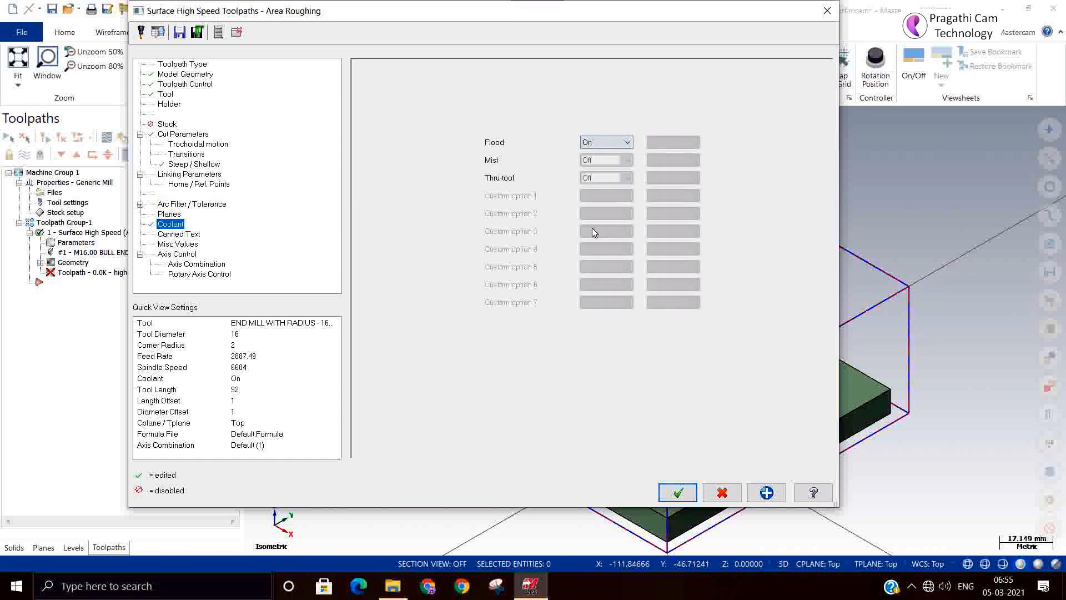
pyautogui.click(675, 491)
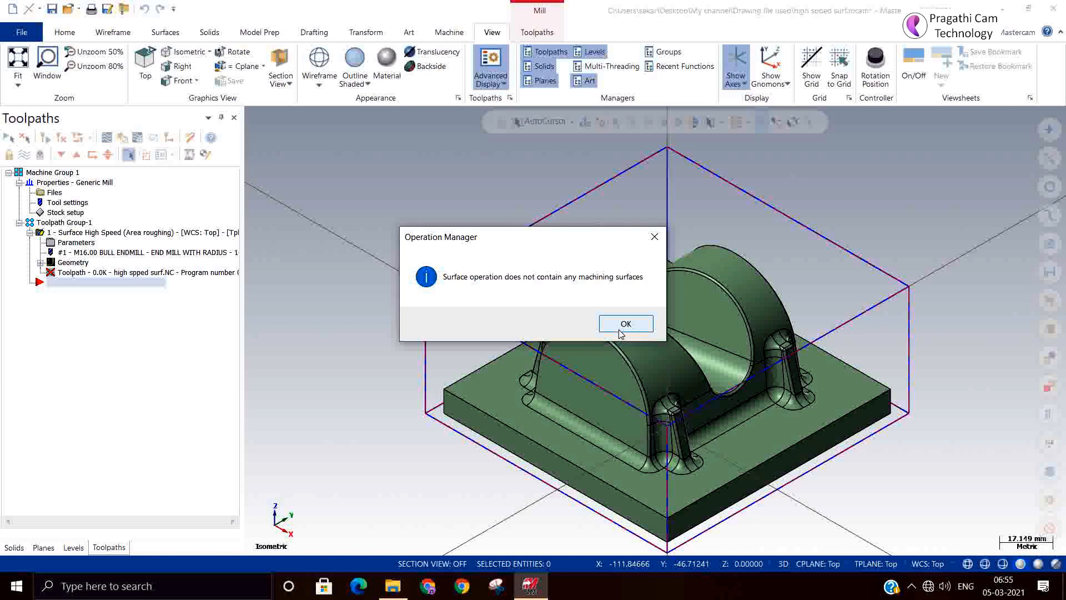
pyautogui.click(622, 327)
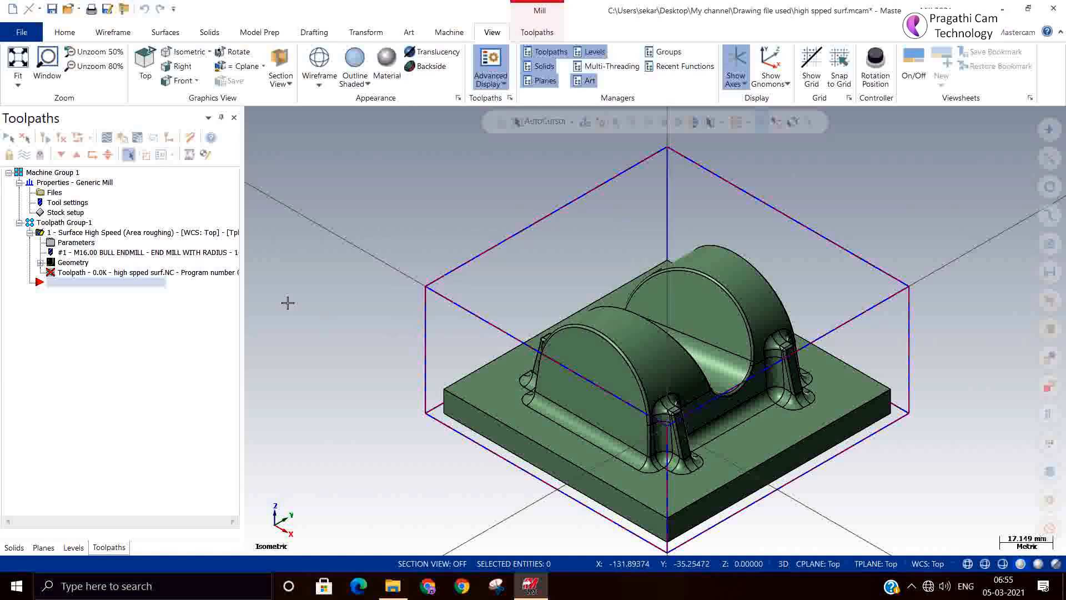
# Select all faces of the part within a window as the machining geometry and regenerate the Area Roughing toolpath
pyautogui.click(71, 262)
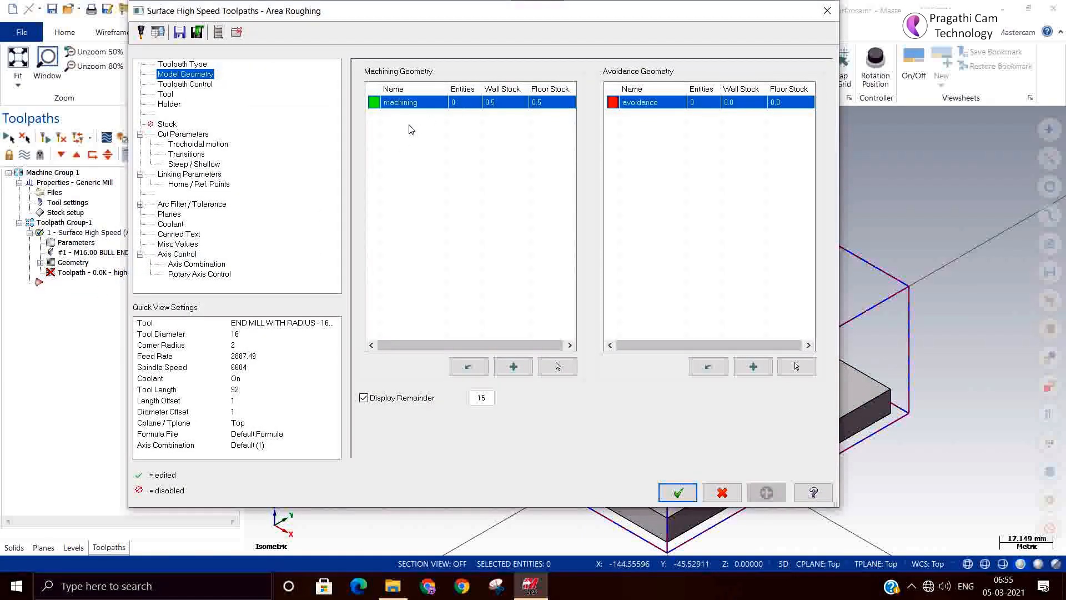
pyautogui.click(557, 366)
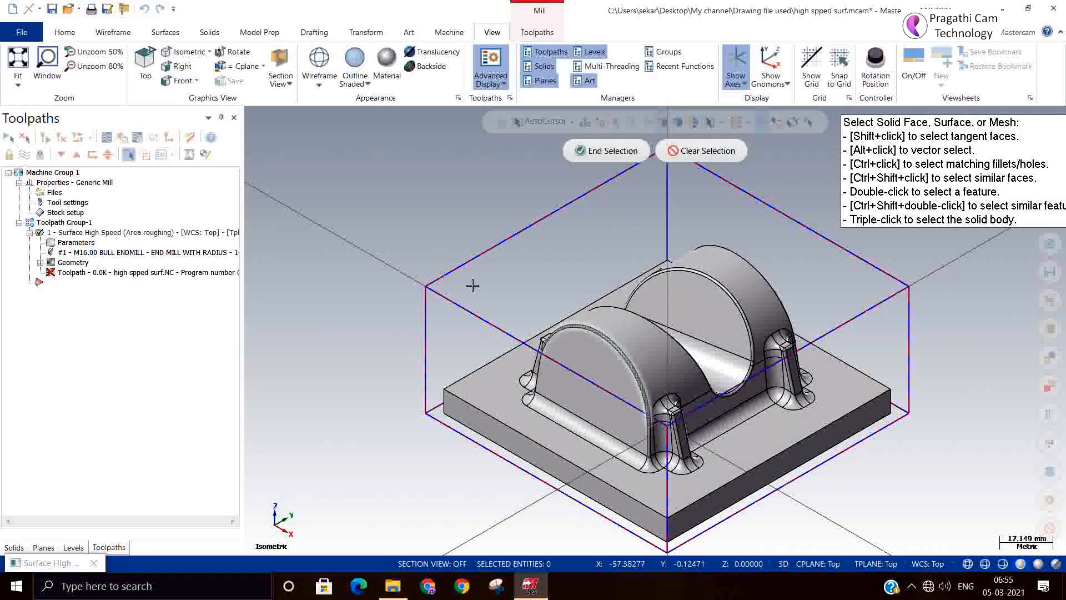
pyautogui.moveTo(349, 185); pyautogui.dragTo(950, 520)
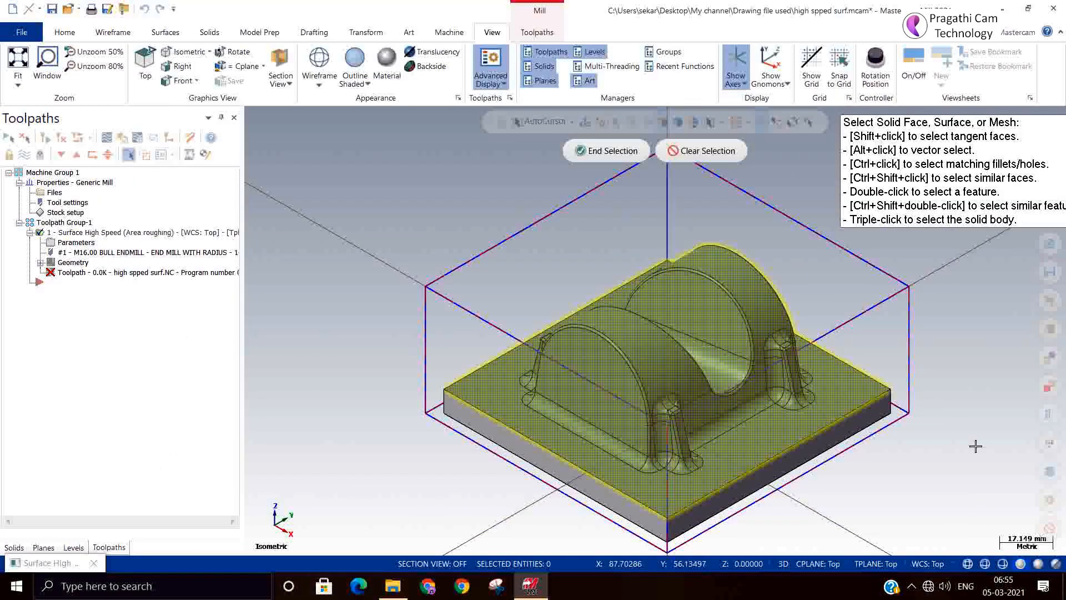
pyautogui.click(613, 154)
pyautogui.click(664, 486)
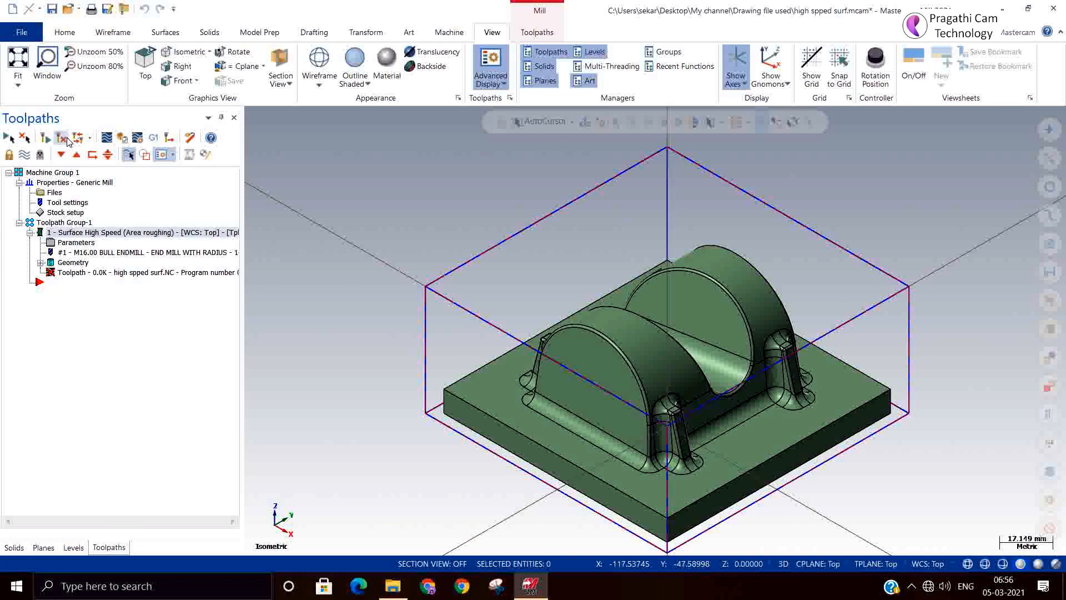
pyautogui.click(66, 139)
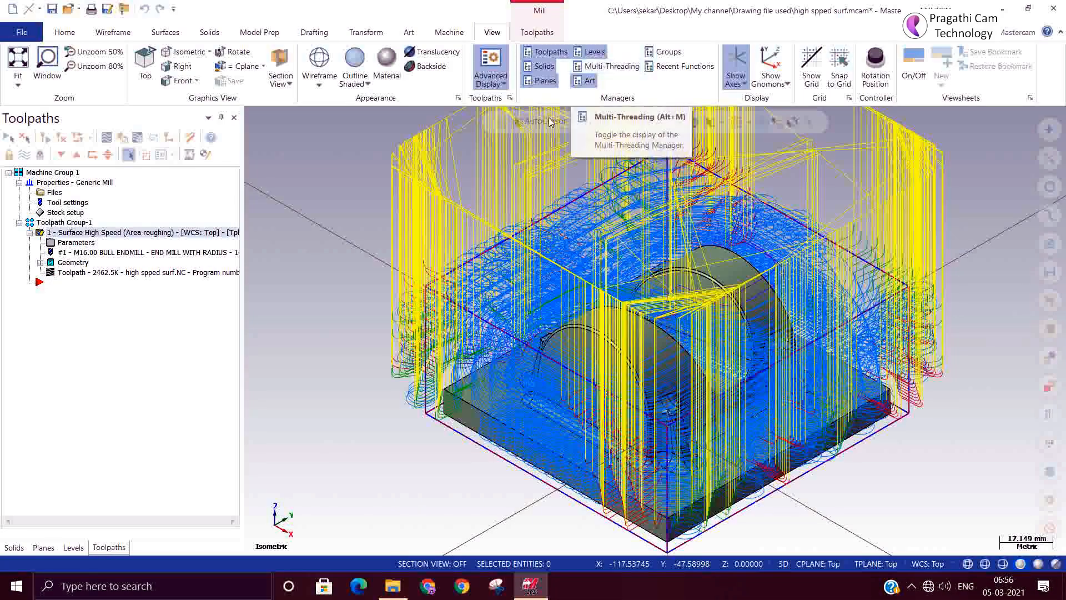
pyautogui.moveTo(335, 374); pyautogui.dragTo(355, 361, button='middle')
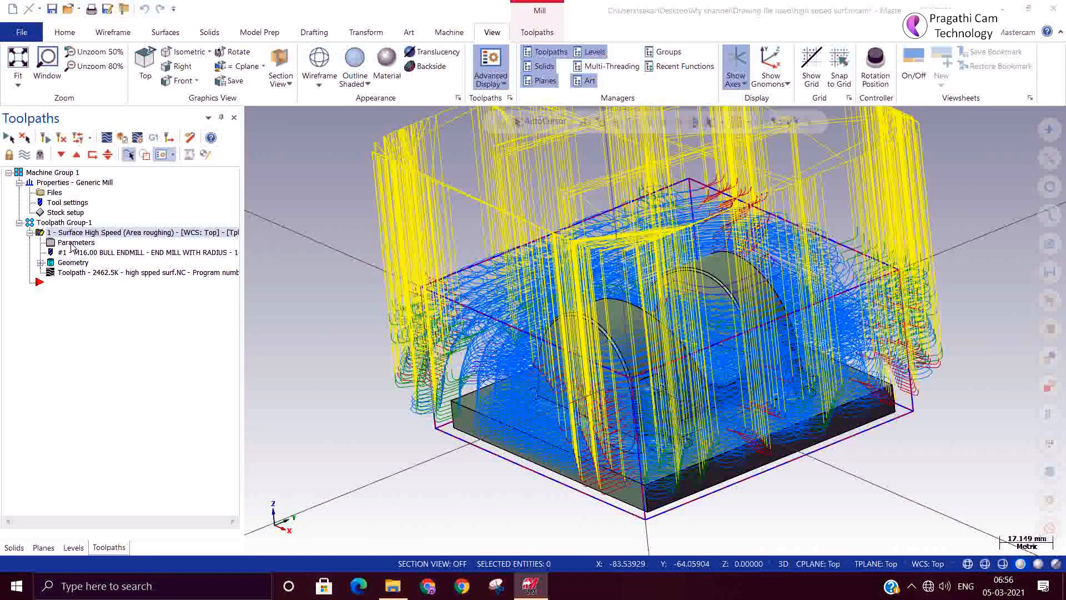
# Reopen the Area Roughing parameters and review the containment, cut, trochoidal motion, transition and steep/shallow settings
pyautogui.click(73, 244)
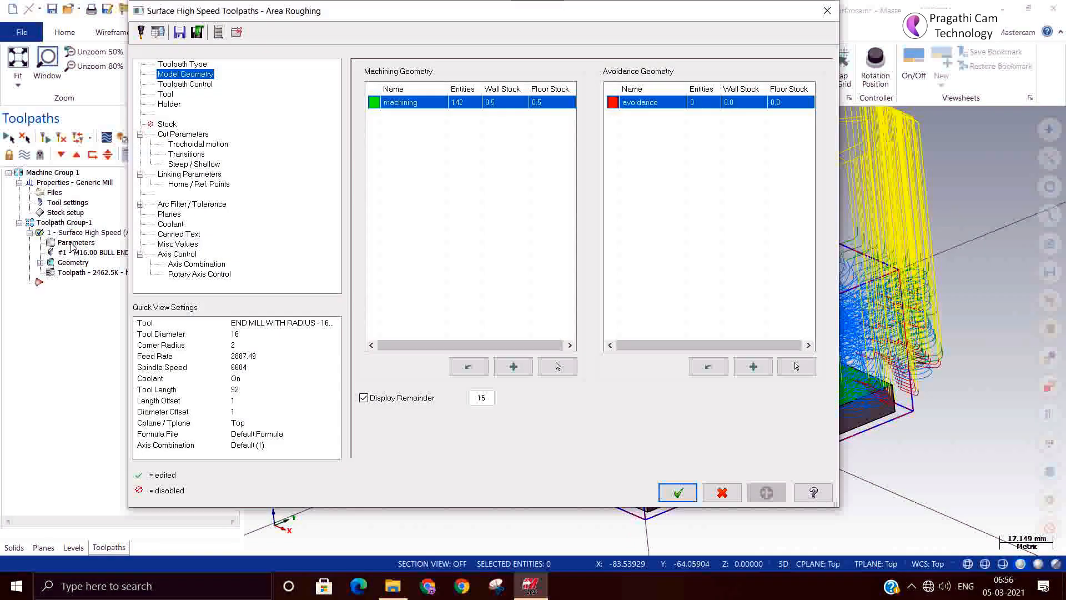
pyautogui.click(173, 135)
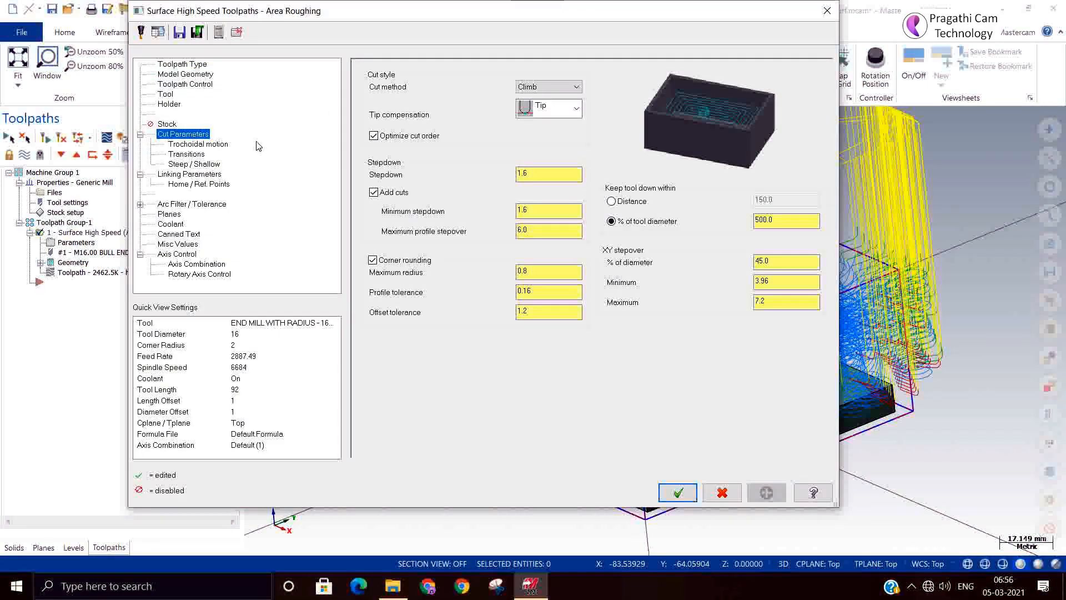
pyautogui.click(172, 85)
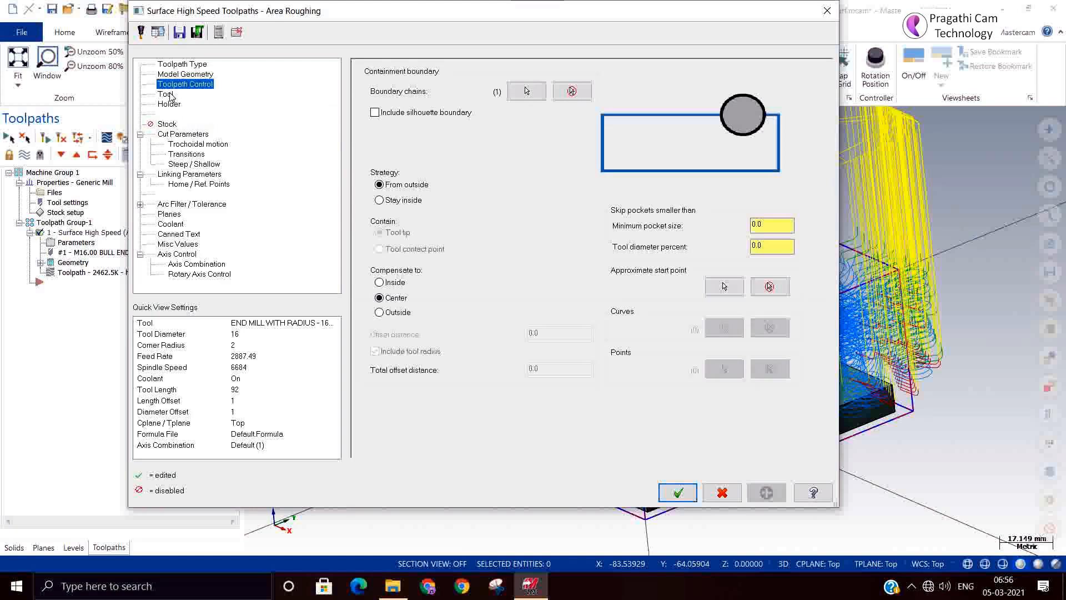
pyautogui.click(196, 137)
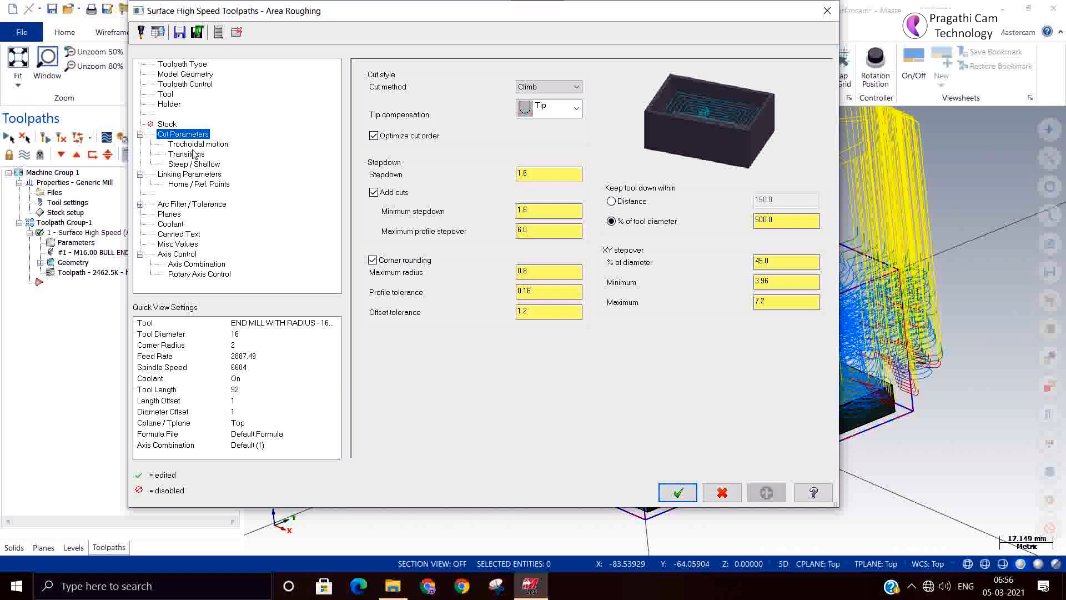
pyautogui.click(193, 145)
pyautogui.click(189, 154)
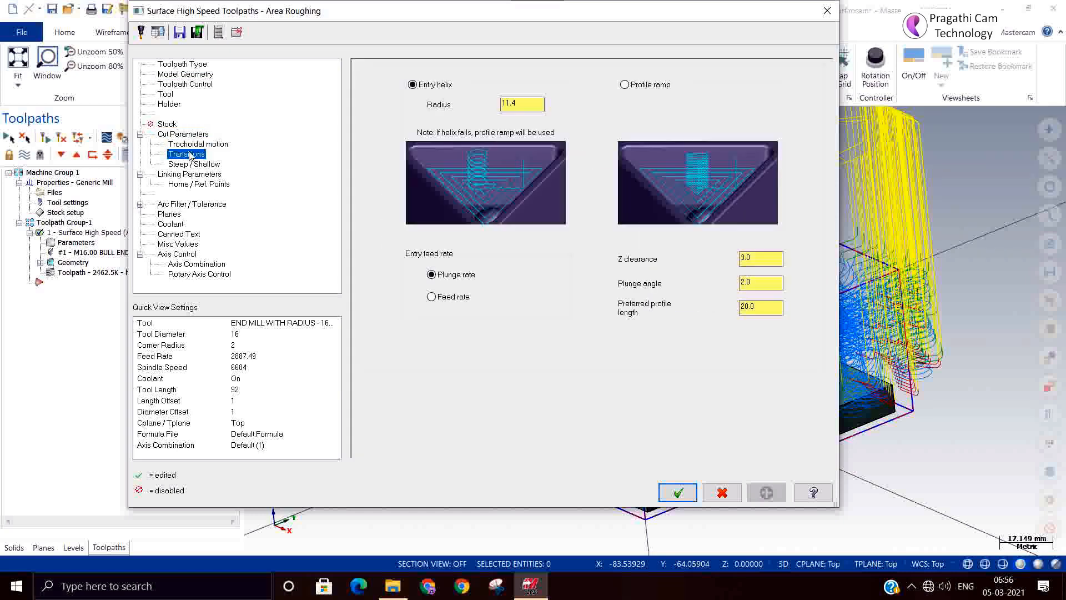
pyautogui.click(190, 165)
# Set the linking retract method to Minimum Vertical Retract with output feed move enabled, and recalculate the toolpath
pyautogui.click(190, 174)
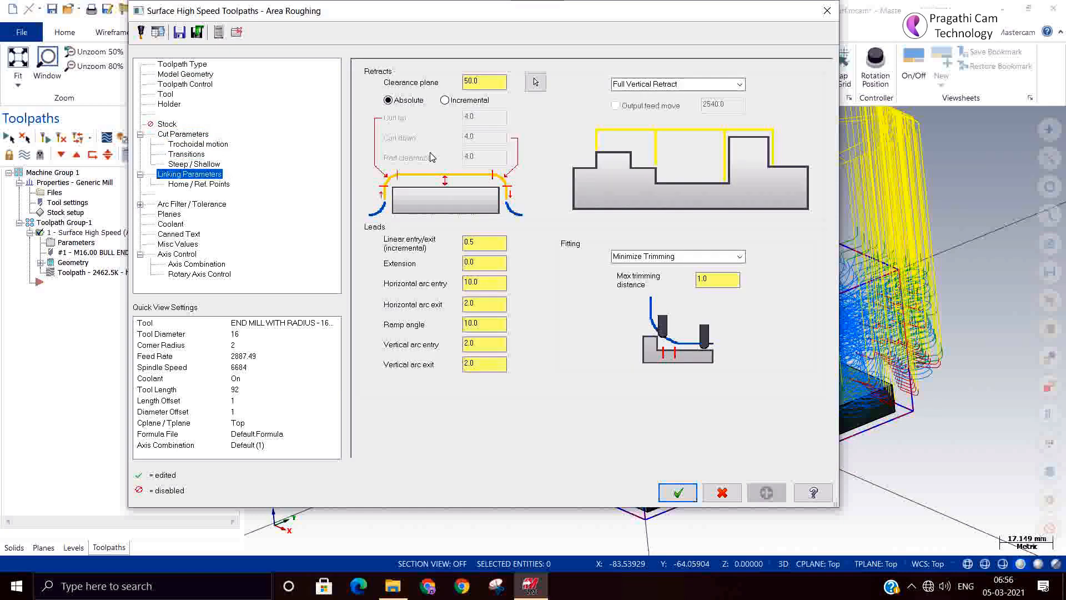
pyautogui.click(666, 85)
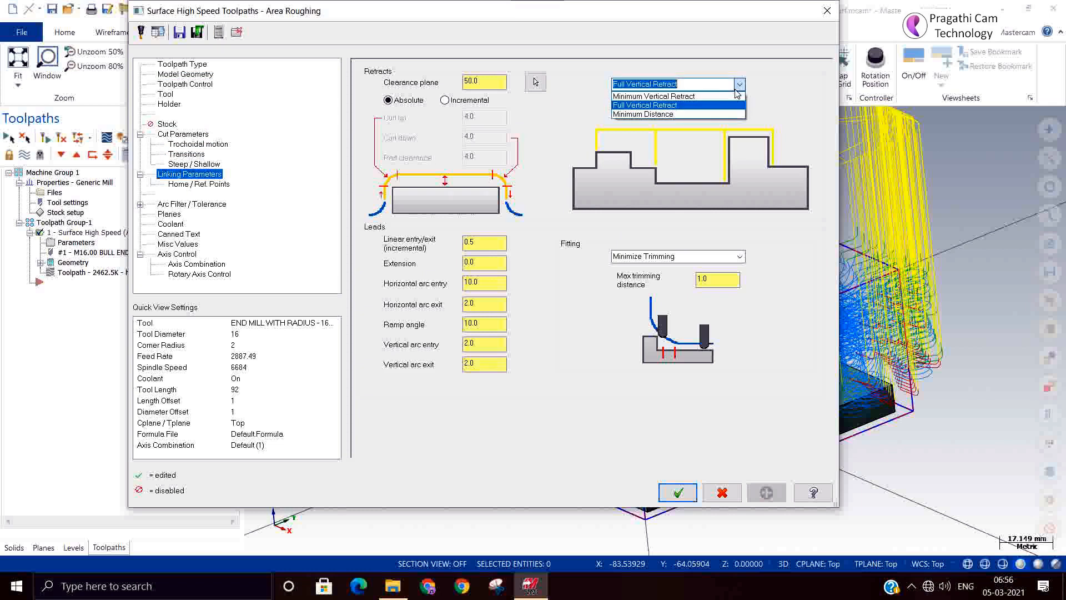
pyautogui.click(677, 97)
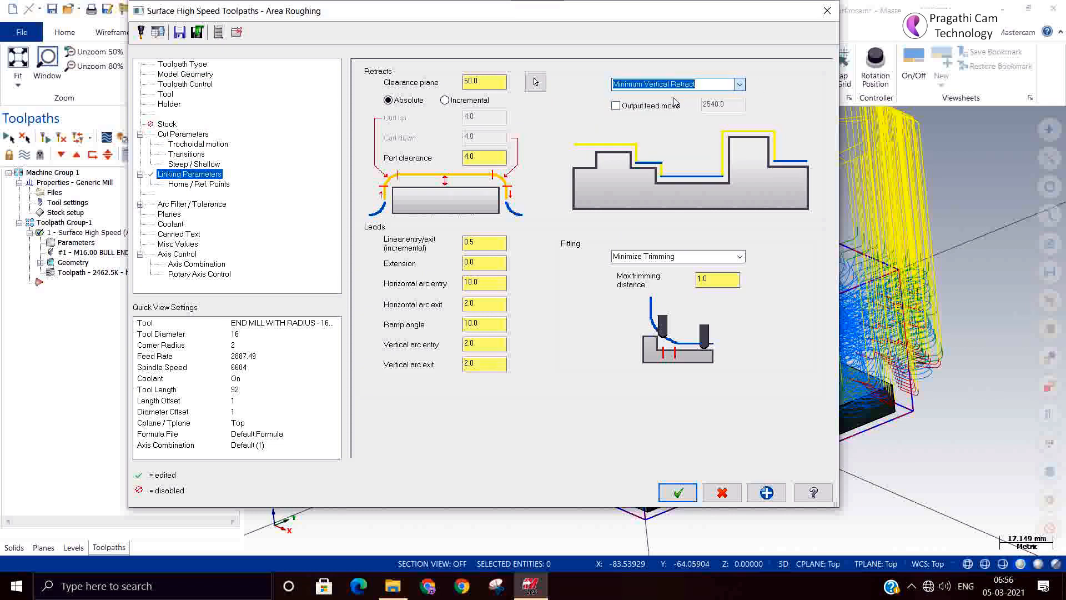
pyautogui.click(617, 106)
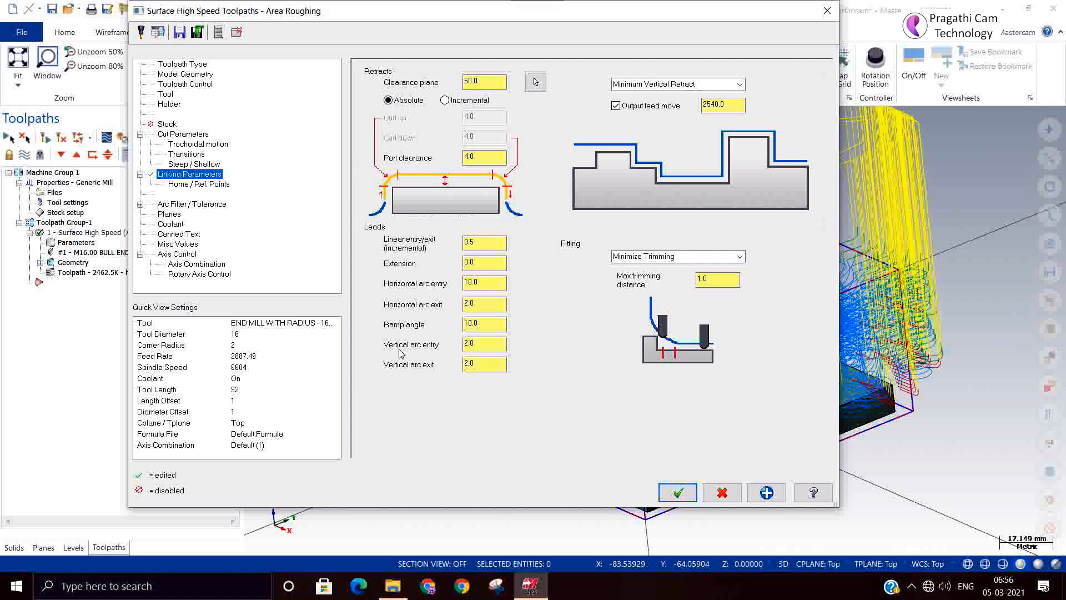
pyautogui.click(677, 493)
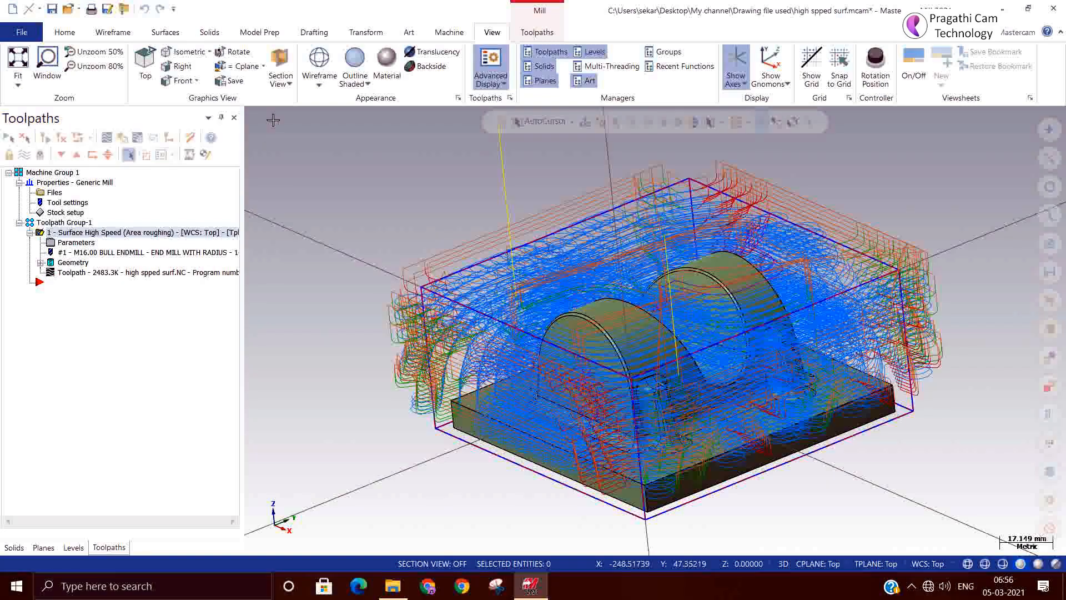
pyautogui.moveTo(436, 311)
pyautogui.mouseDown(button='middle')
pyautogui.moveTo(444, 367)
pyautogui.moveTo(446, 298)
pyautogui.mouseUp(button='middle')
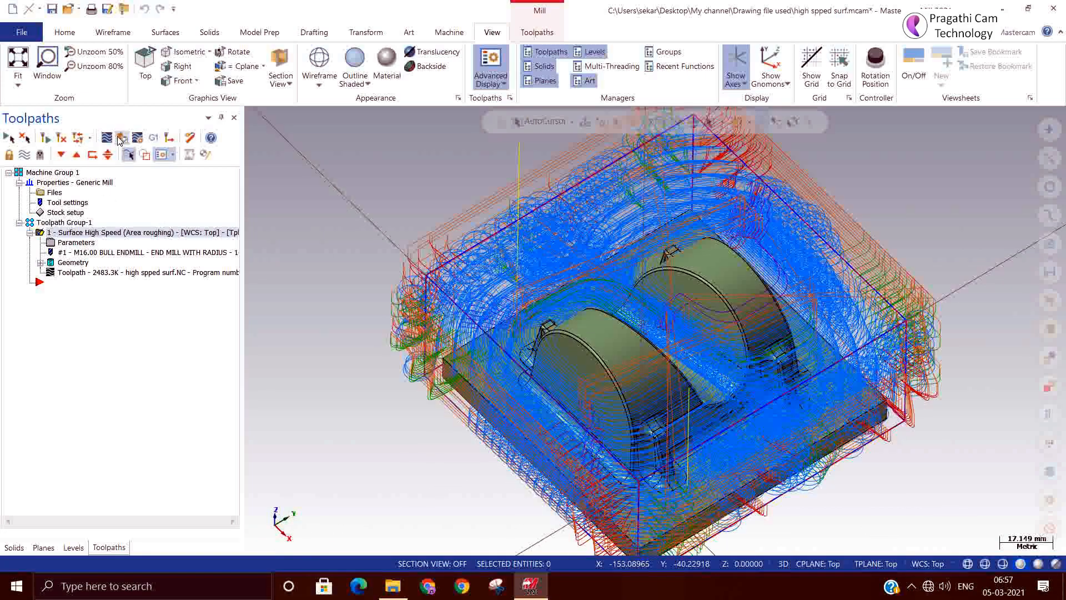
# Run the Verify simulation of the roughing operation, inspect the machined stock, and close the simulator
pyautogui.click(122, 138)
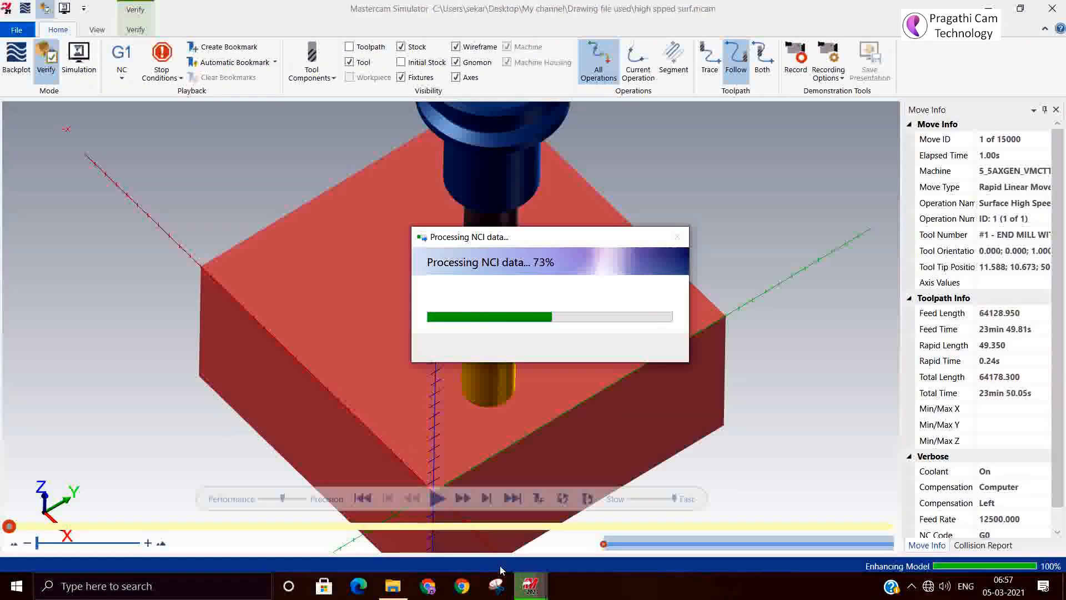
pyautogui.click(435, 500)
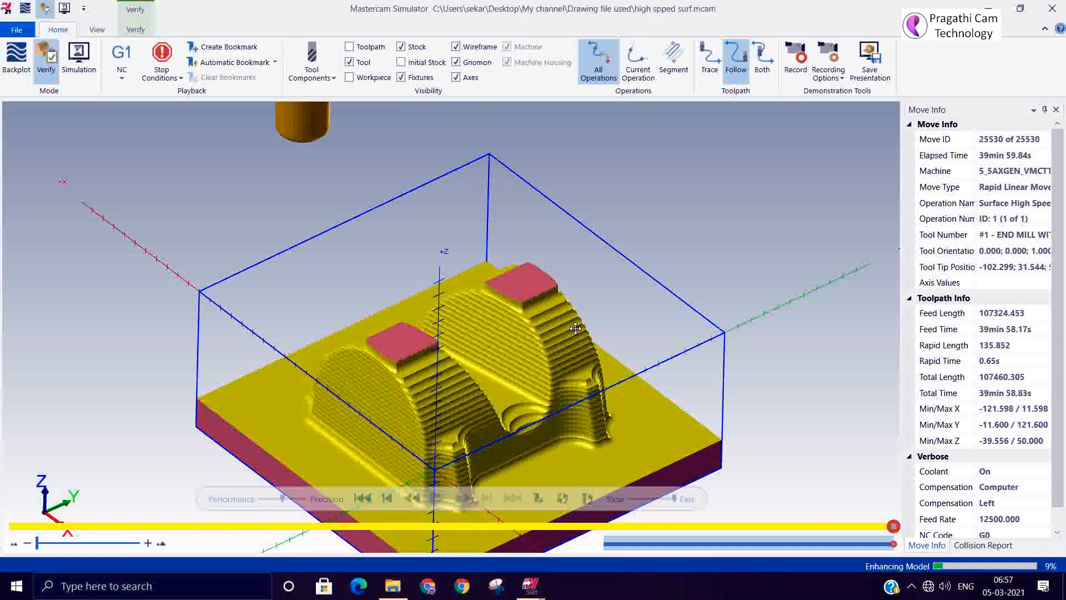
pyautogui.moveTo(575, 328); pyautogui.dragTo(573, 338, button='middle')
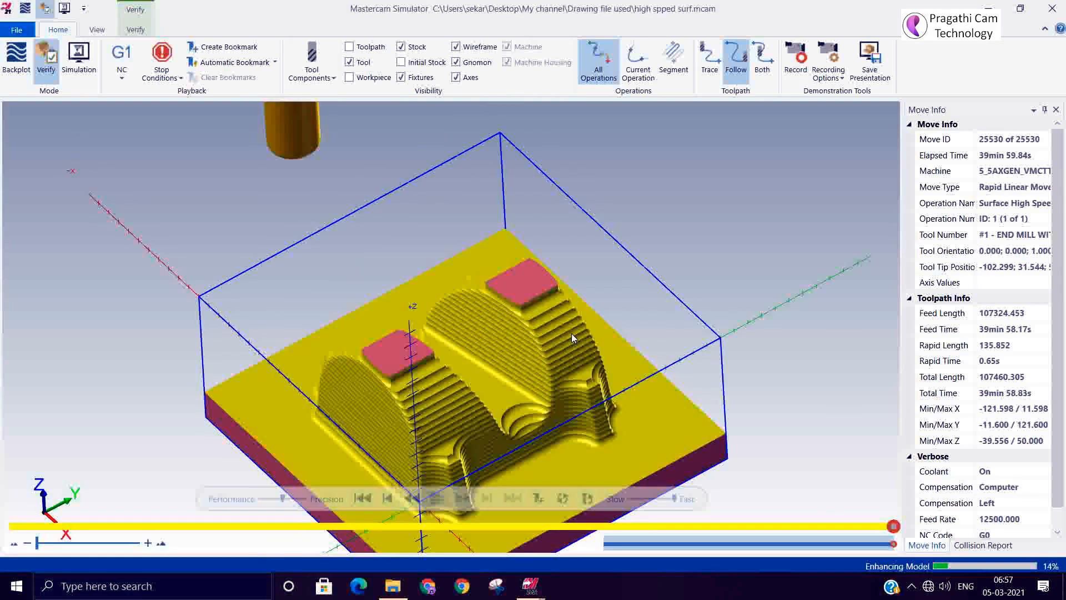
pyautogui.click(1051, 12)
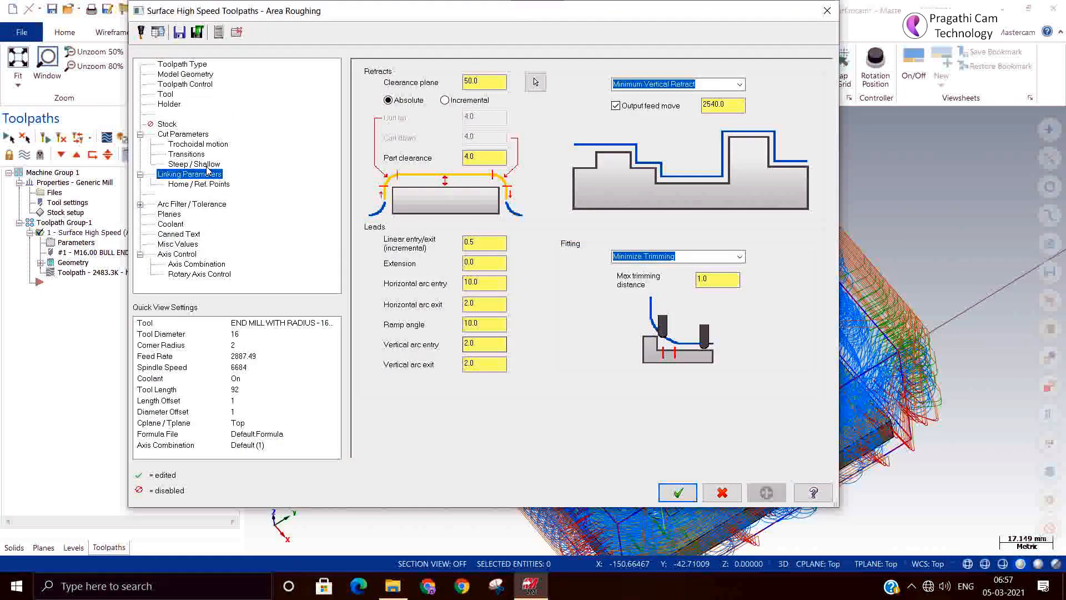
# Open the Help Center page for the Area Roughing cut parameters and read the explanations of stepdown and Add cuts
pyautogui.click(185, 134)
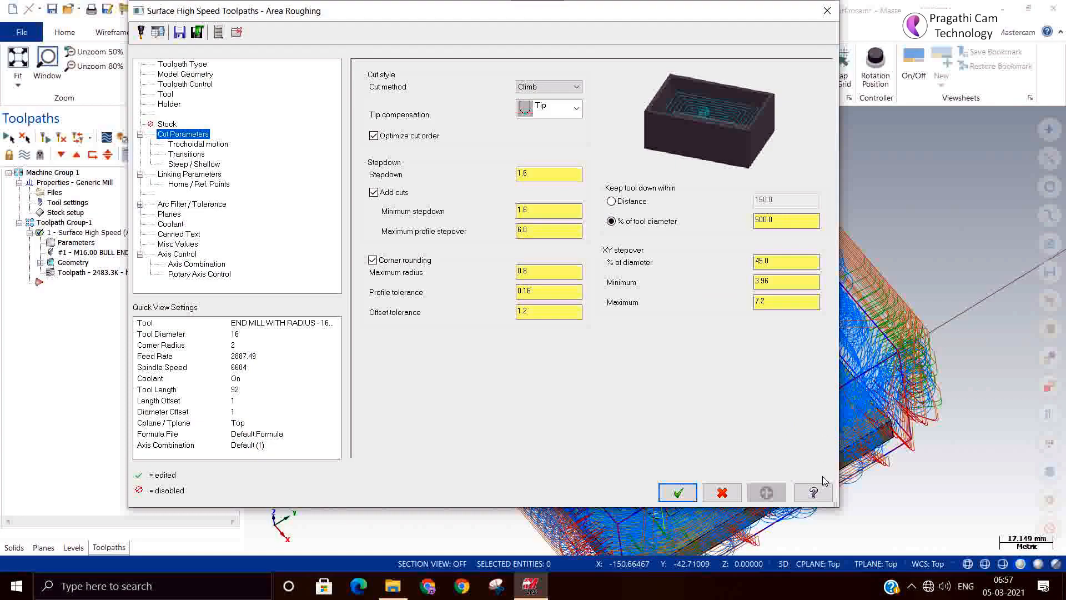
pyautogui.click(813, 493)
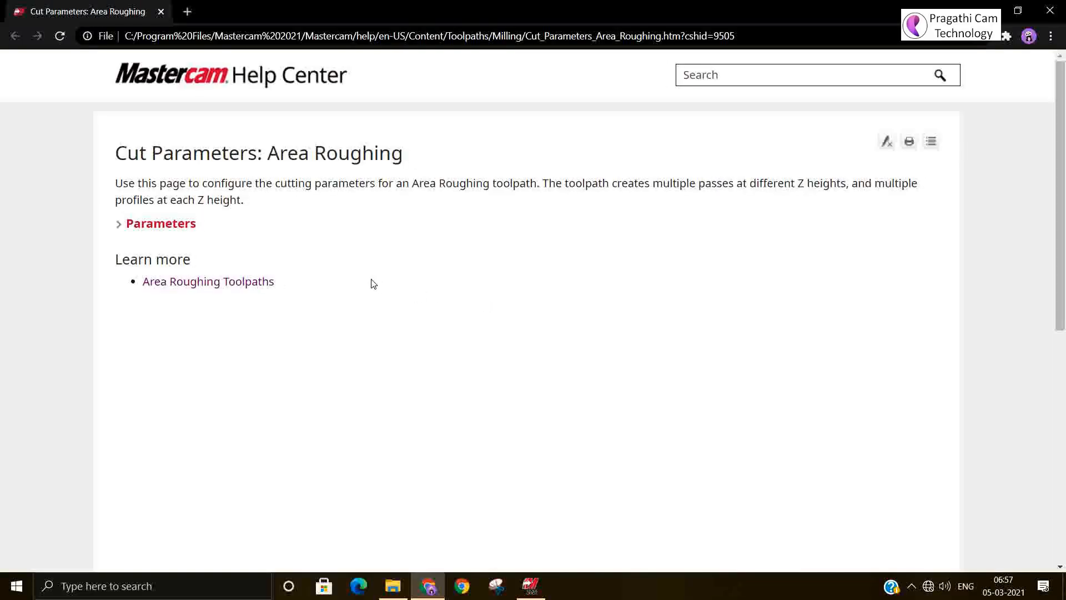
pyautogui.click(165, 225)
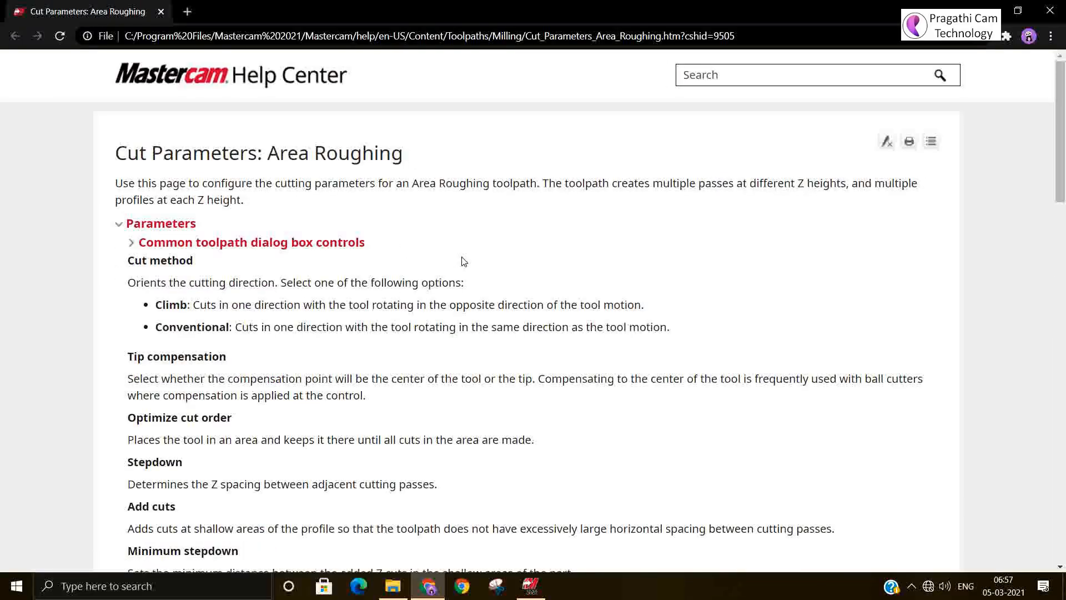
pyautogui.scroll(-3, 464, 261)
pyautogui.scroll(-1, 464, 261)
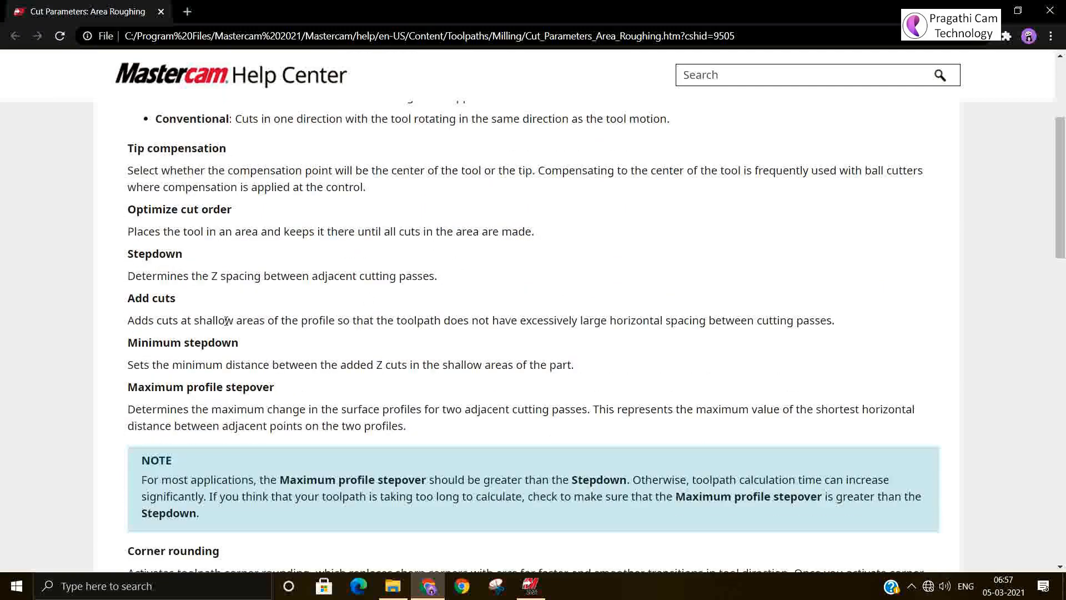
# Read the Help Center explanations of Add cuts and Maximum profile stepover for Area Roughing
pyautogui.moveTo(231, 321); pyautogui.dragTo(287, 328)
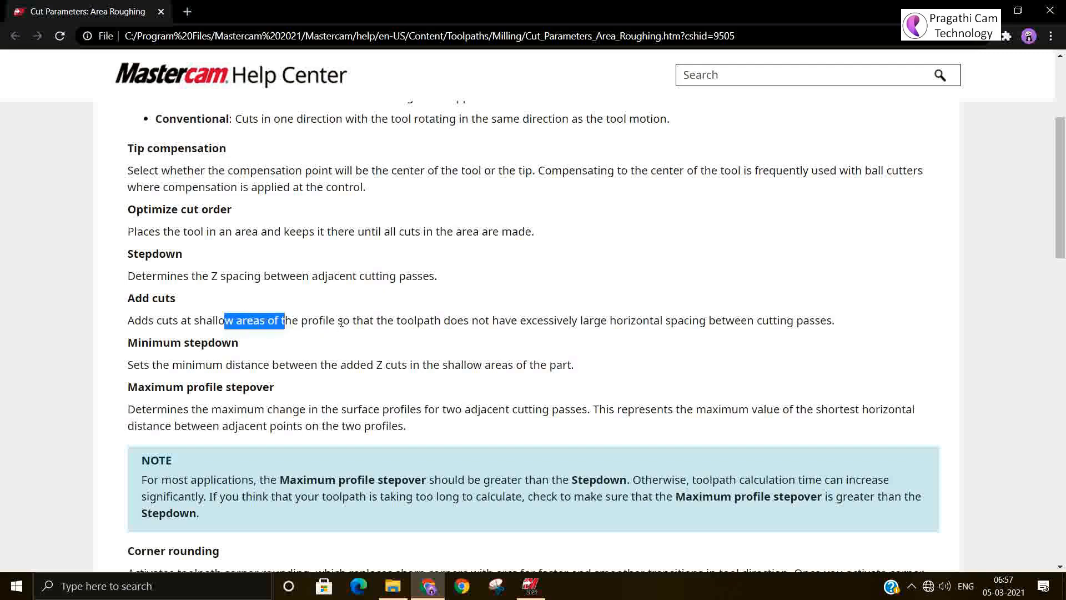
pyautogui.moveTo(436, 321); pyautogui.dragTo(519, 321)
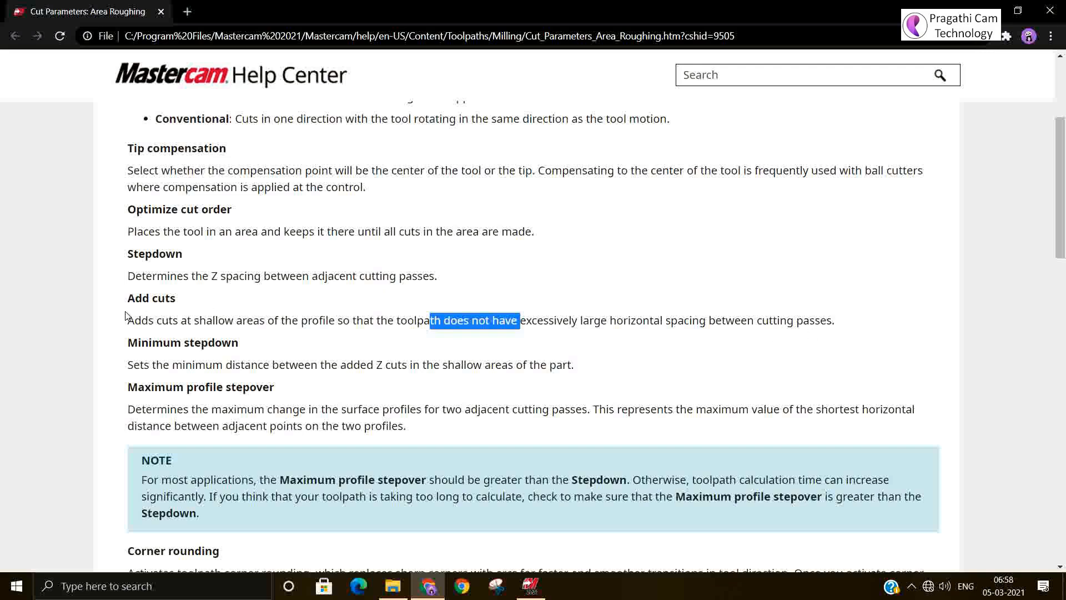
pyautogui.moveTo(131, 321); pyautogui.dragTo(844, 346)
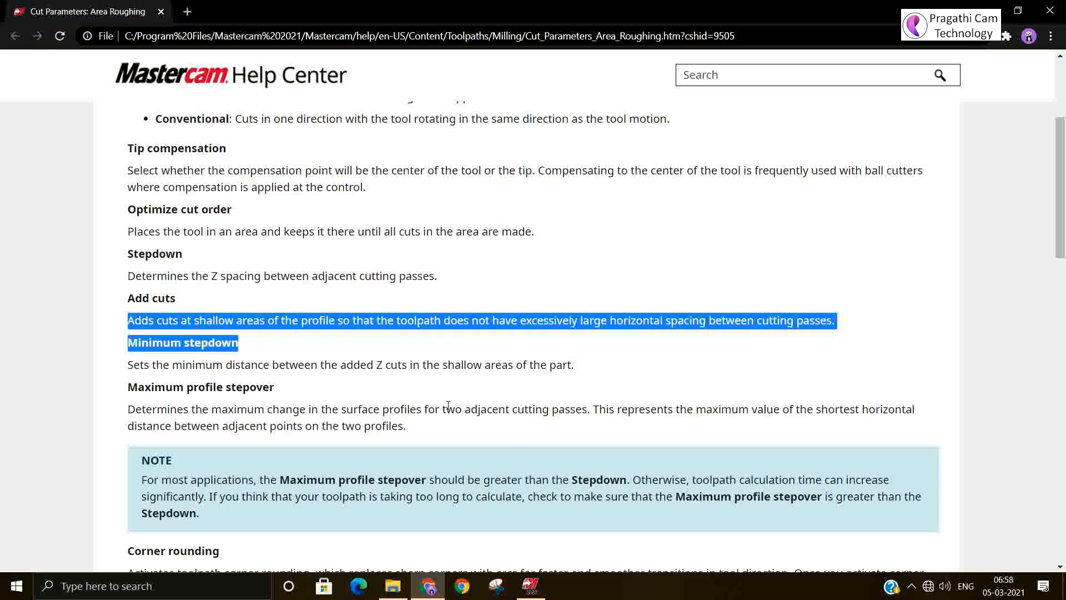
pyautogui.scroll(-1, 445, 402)
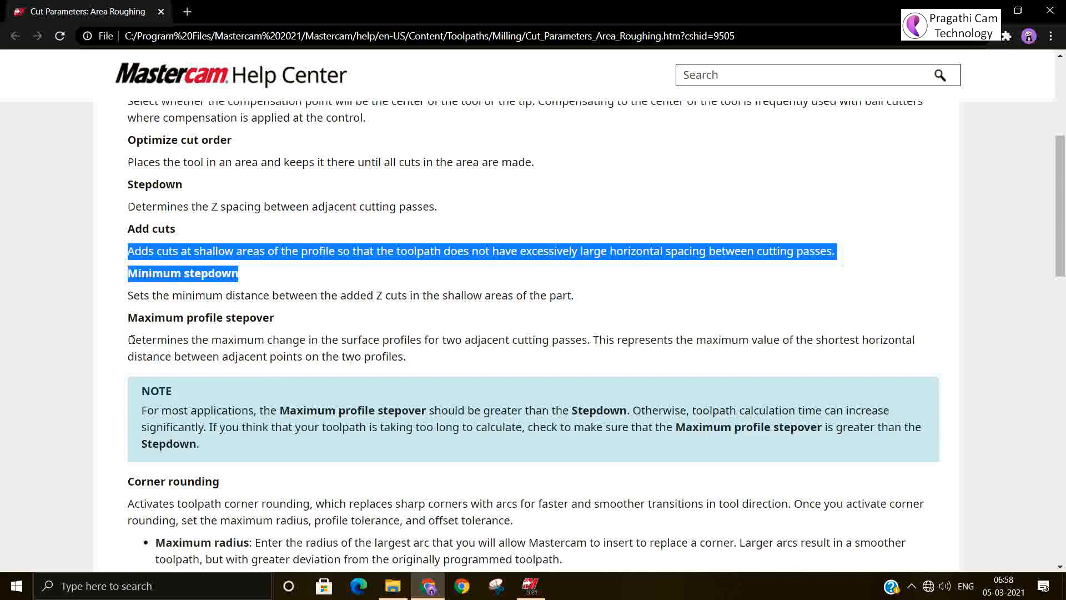
pyautogui.moveTo(135, 340); pyautogui.dragTo(394, 346)
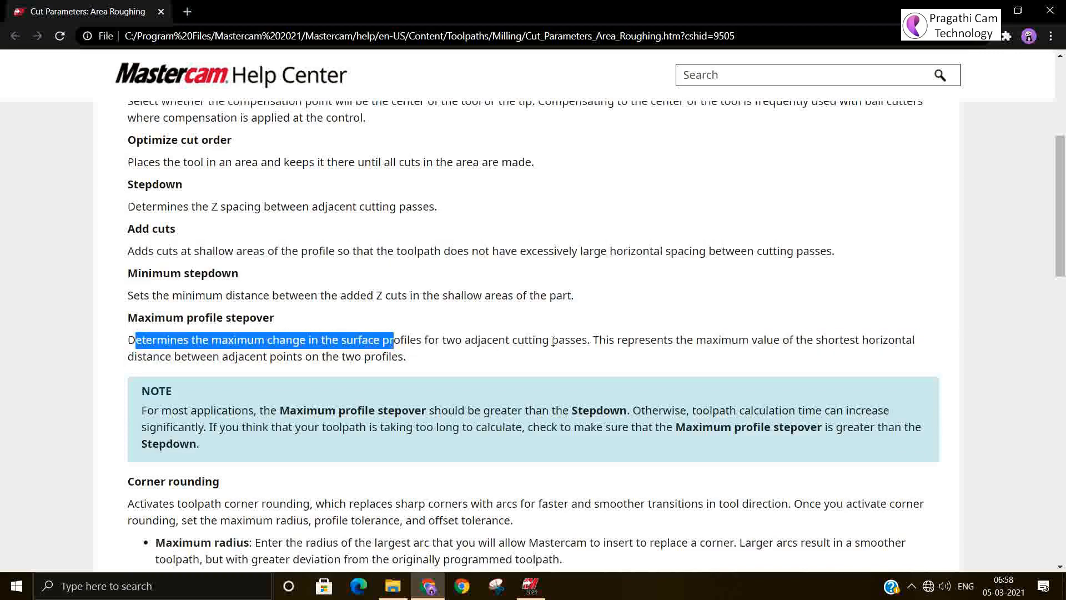
pyautogui.click(603, 339)
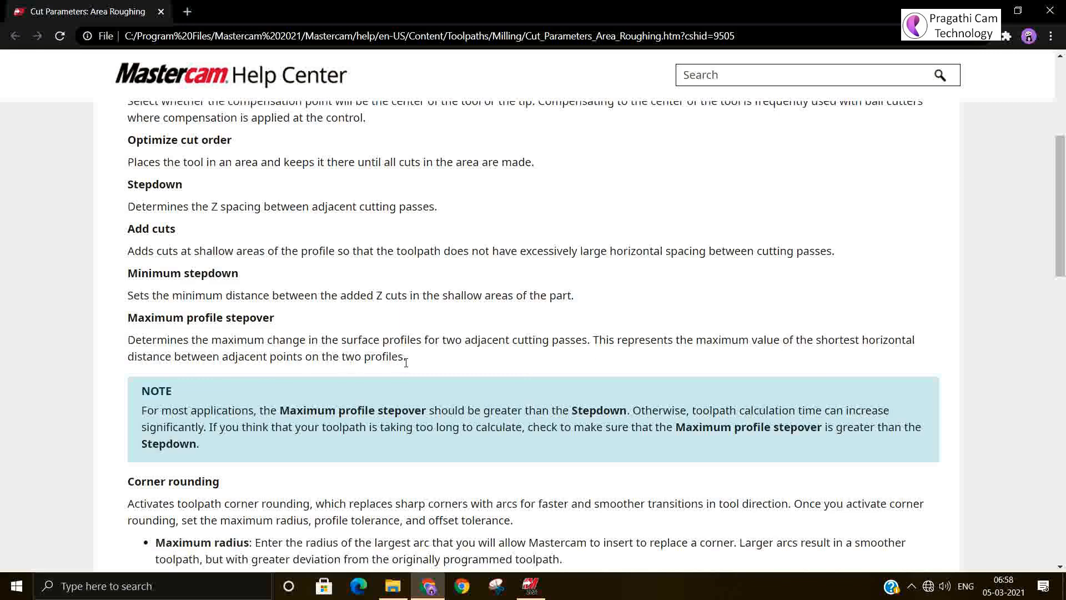
# Read the Corner rounding explanation, close the help page, and leave the Area Roughing parameters without saving changes
pyautogui.scroll(-4, 406, 362)
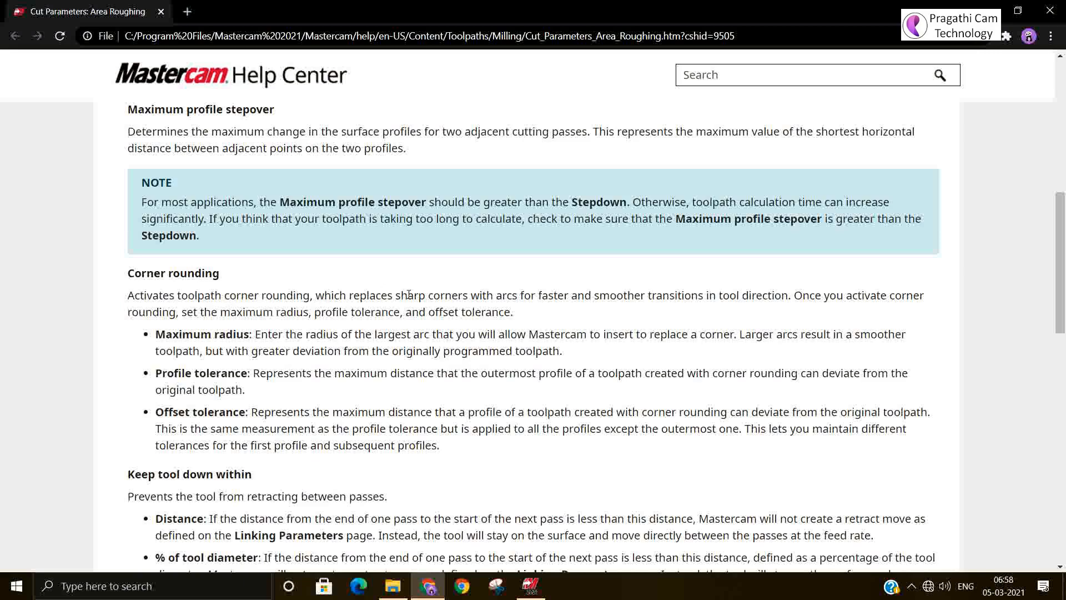
pyautogui.moveTo(408, 295); pyautogui.dragTo(902, 297)
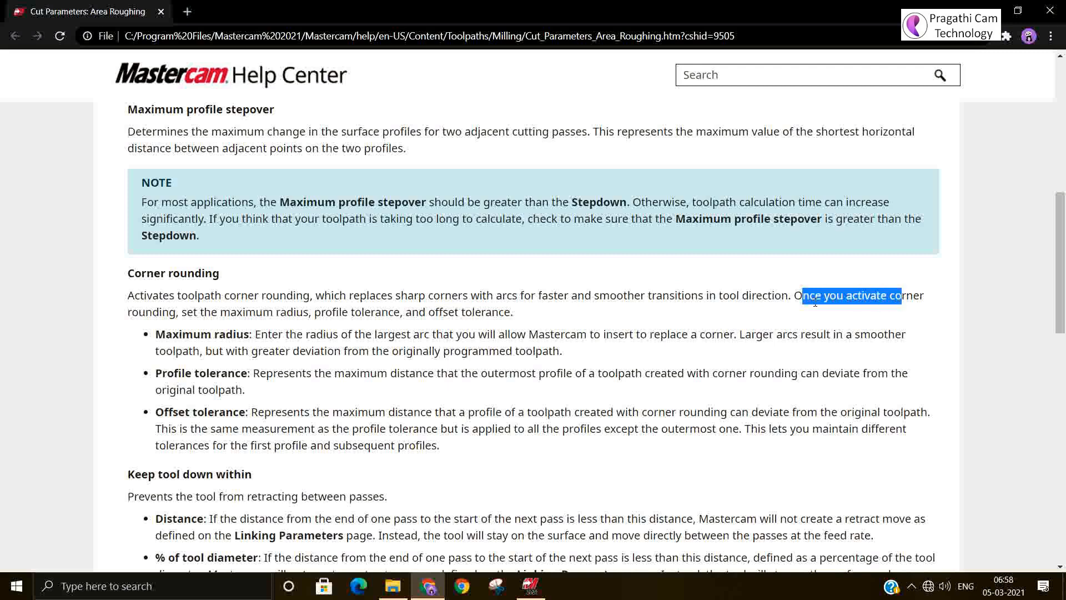
pyautogui.moveTo(181, 312); pyautogui.dragTo(518, 325)
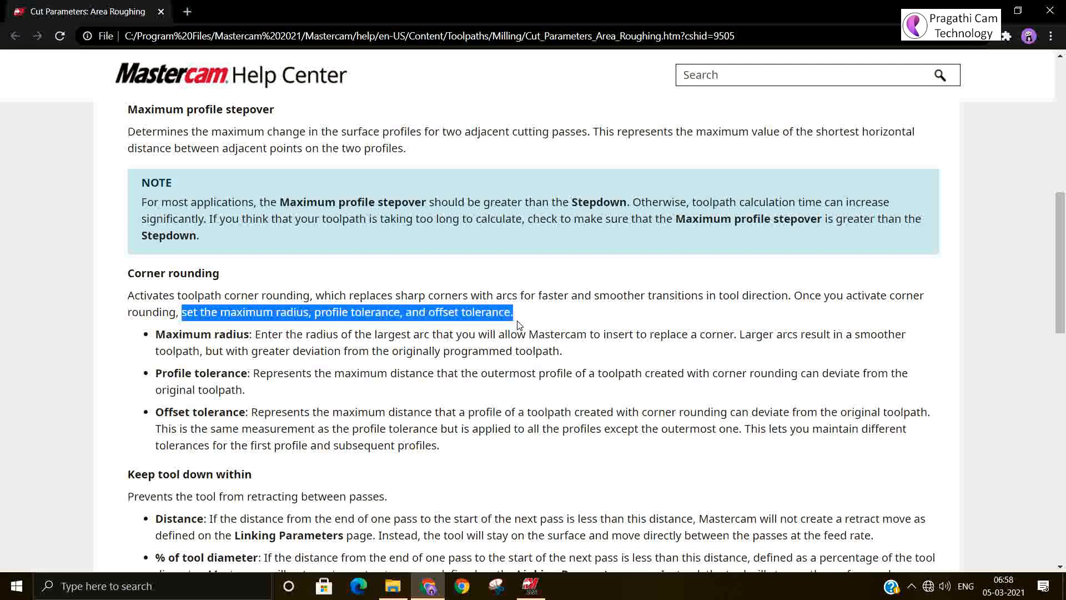
pyautogui.click(295, 346)
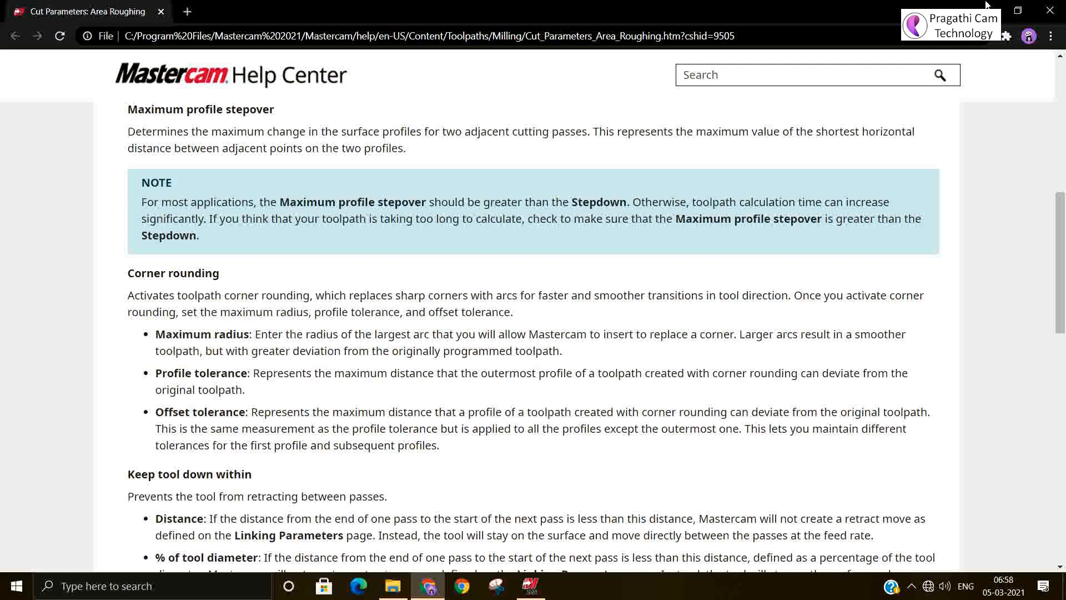
pyautogui.click(1050, 11)
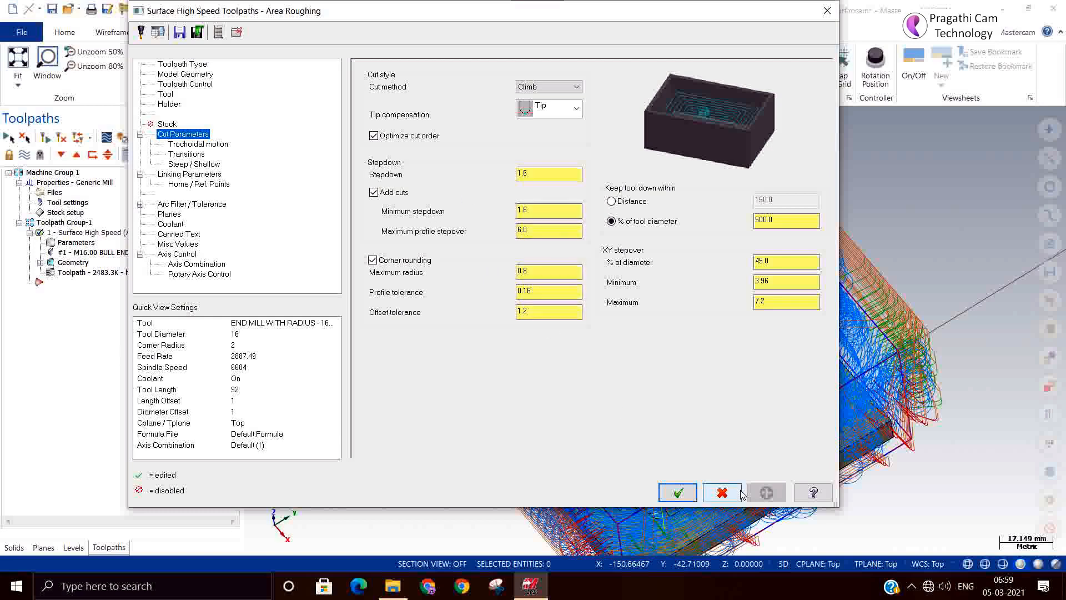
pyautogui.click(722, 493)
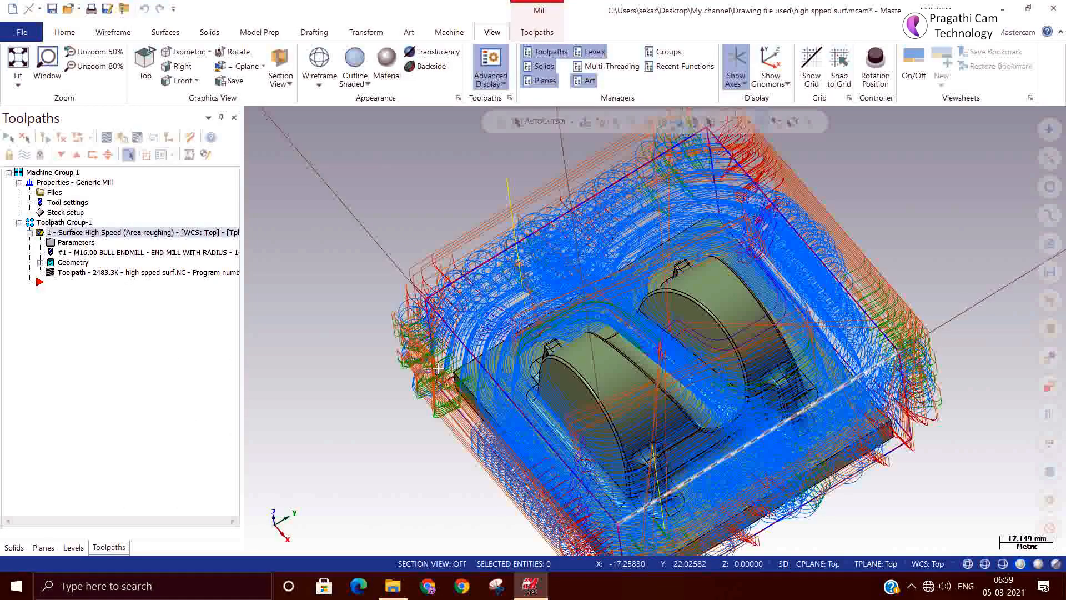
# Inspect the roughing toolpath from a tilted angle and return the part to the Isometric (WCS) view
pyautogui.hotkey('alt', '7')
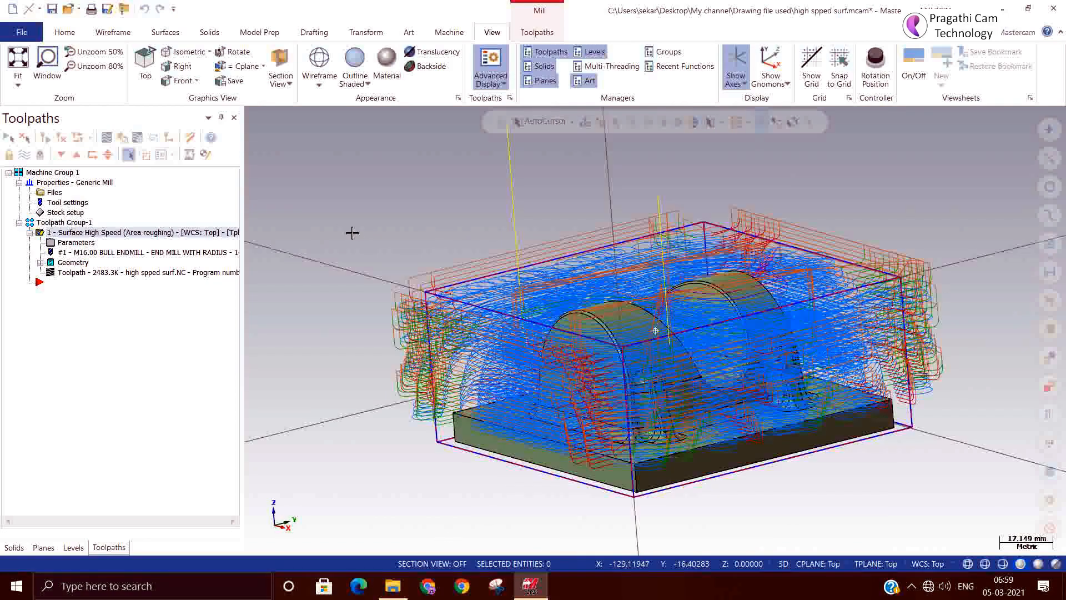
pyautogui.moveTo(352, 233); pyautogui.dragTo(356, 264, button='middle')
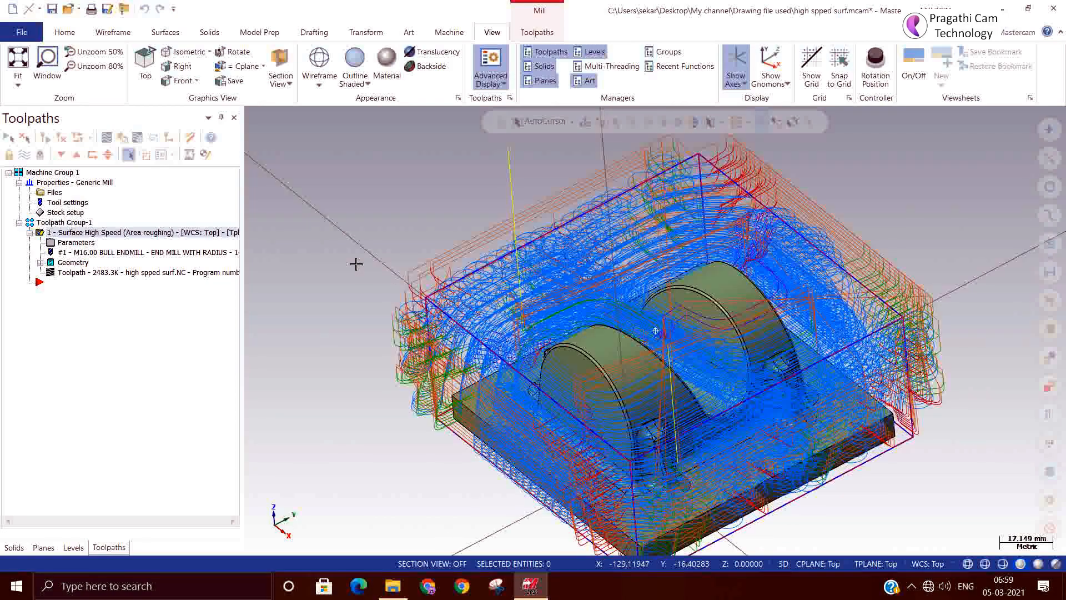
pyautogui.rightClick(95, 309)
pyautogui.click(74, 334)
pyautogui.rightClick(342, 195)
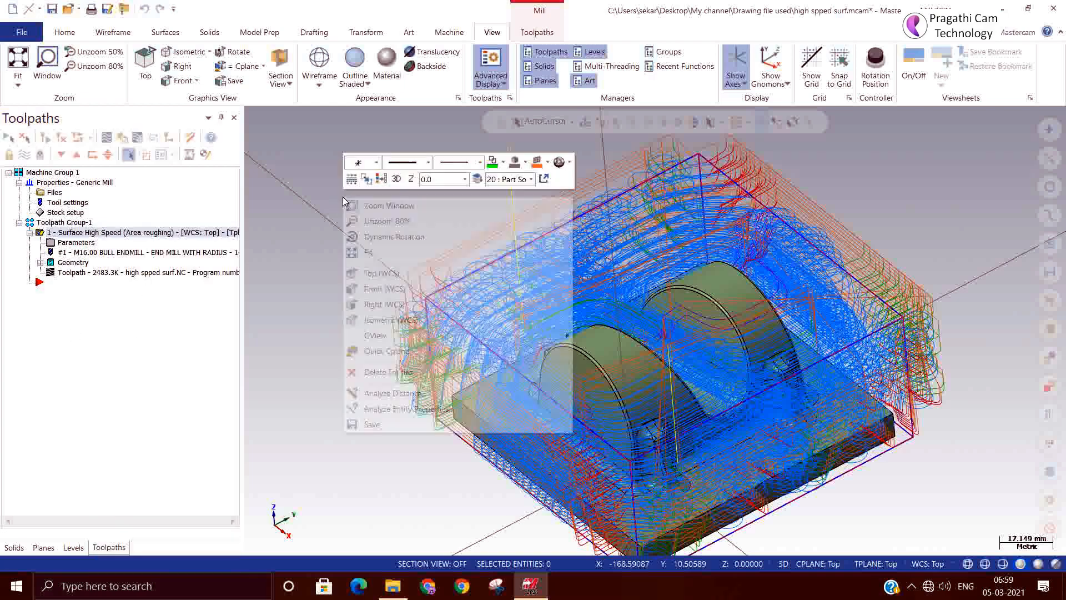
pyautogui.click(387, 321)
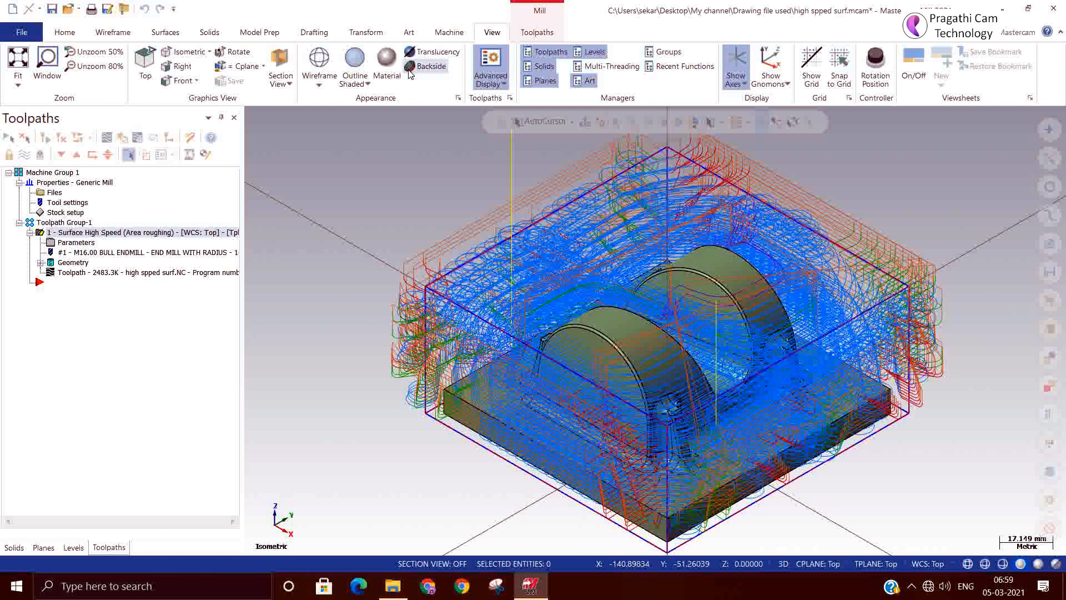
# Start a stock model named After Area rough, taking its rectangular 110 x 110 x 50 initial shape from the stock setup
pyautogui.click(535, 32)
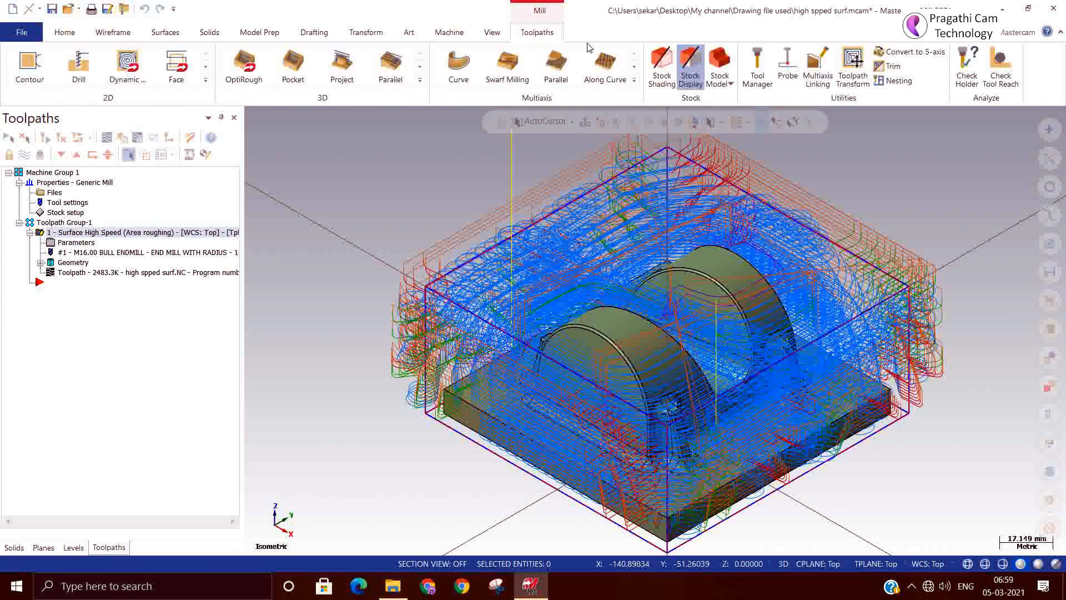
pyautogui.click(714, 84)
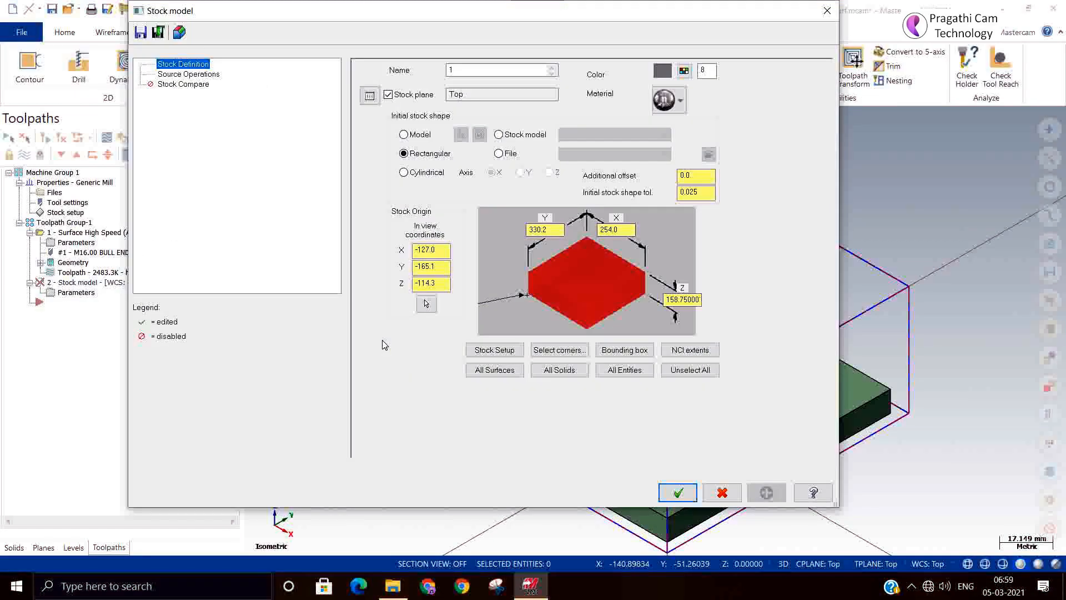
pyautogui.moveTo(460, 71); pyautogui.dragTo(350, 59)
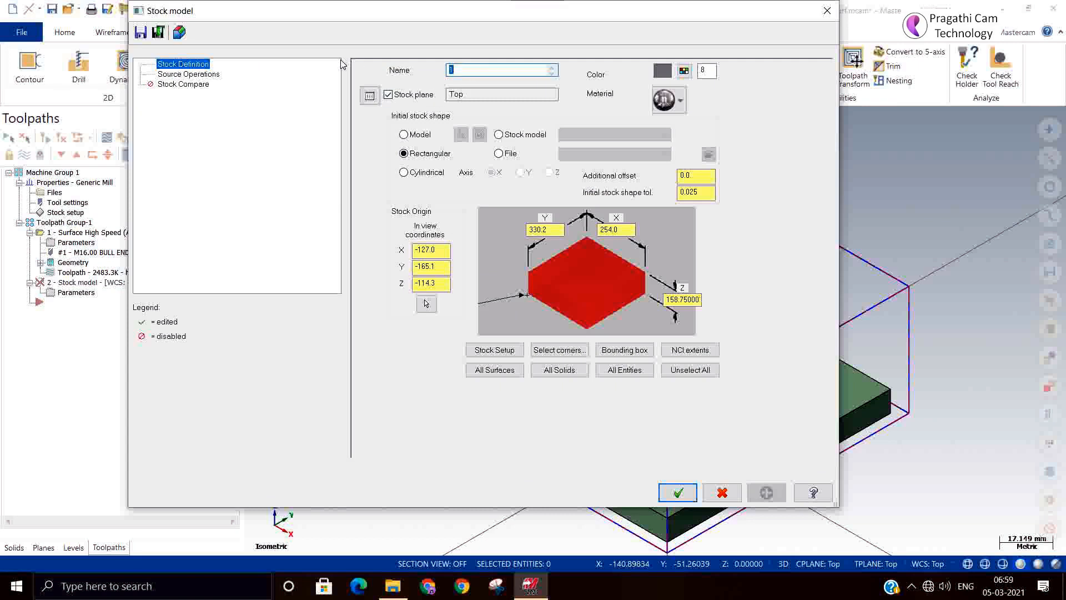
pyautogui.write('After Area rough')
pyautogui.click(481, 354)
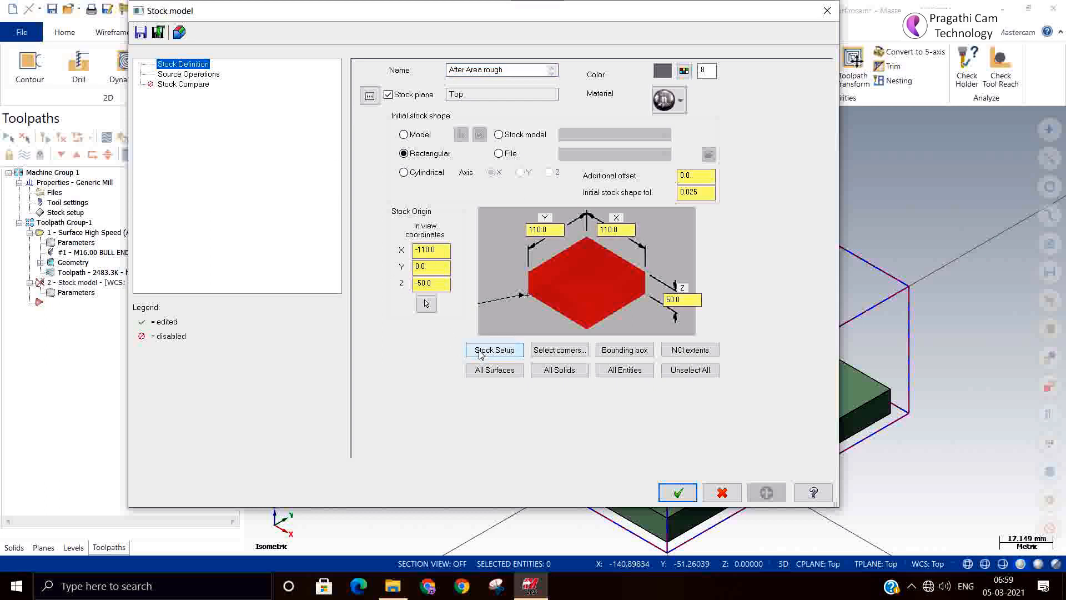
# Use the Area Roughing operation as the stock model's source operation and generate the stock model
pyautogui.click(186, 74)
pyautogui.click(613, 118)
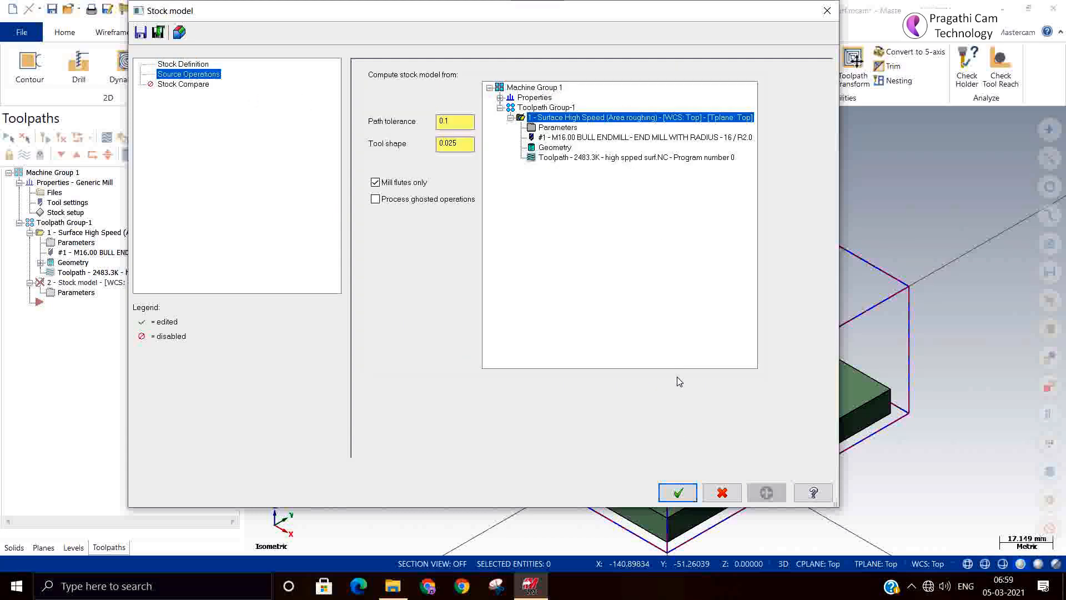
pyautogui.click(678, 493)
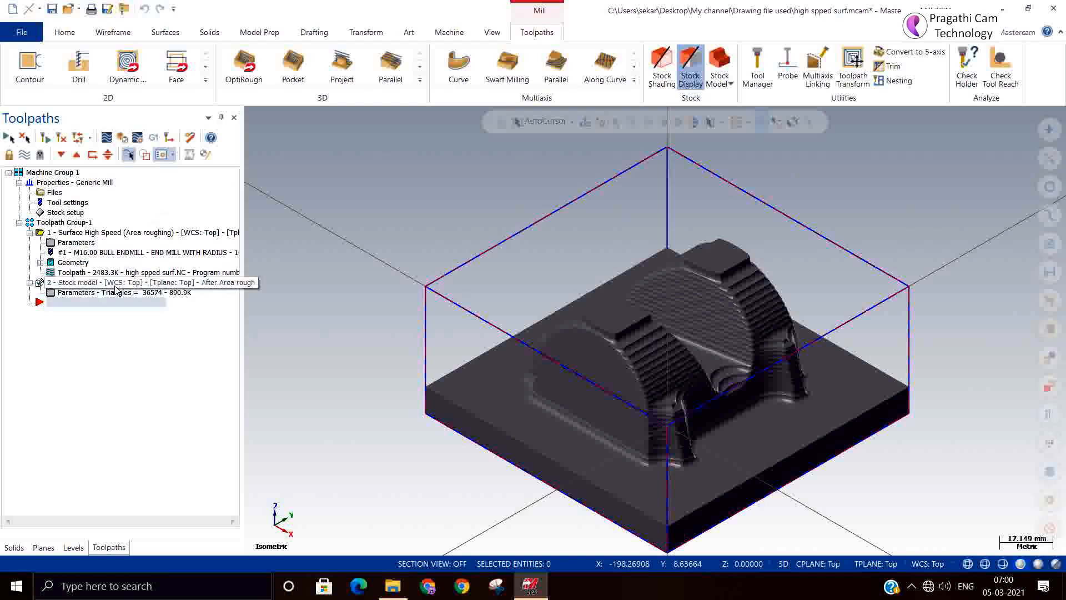
# Duplicate the Area Roughing operation and place the copy after the stock model in the toolpath group
pyautogui.click(109, 232)
pyautogui.rightClick(109, 232)
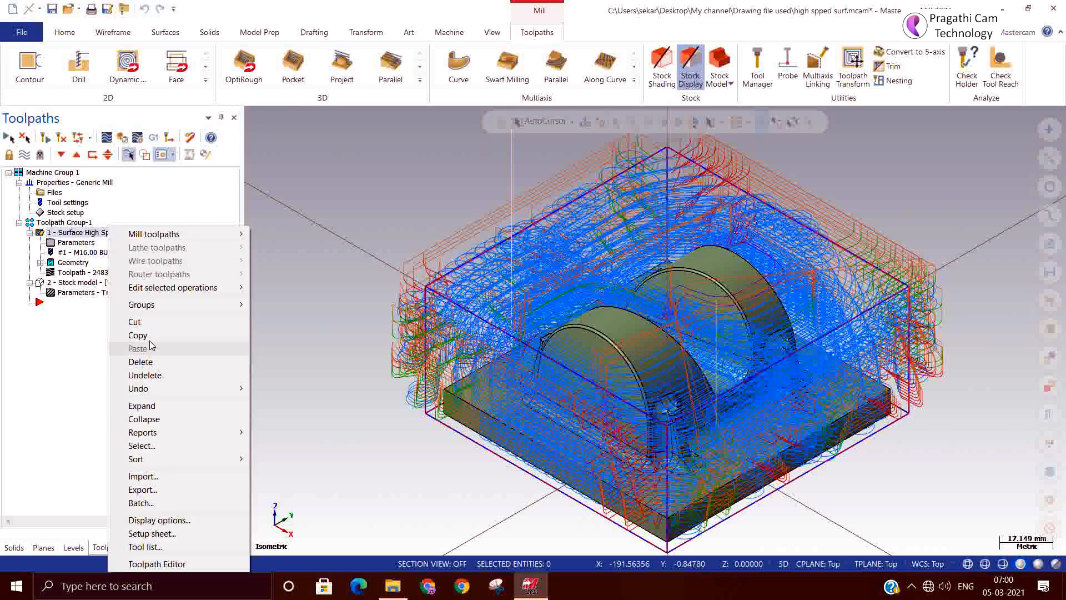
pyautogui.click(145, 336)
pyautogui.rightClick(93, 334)
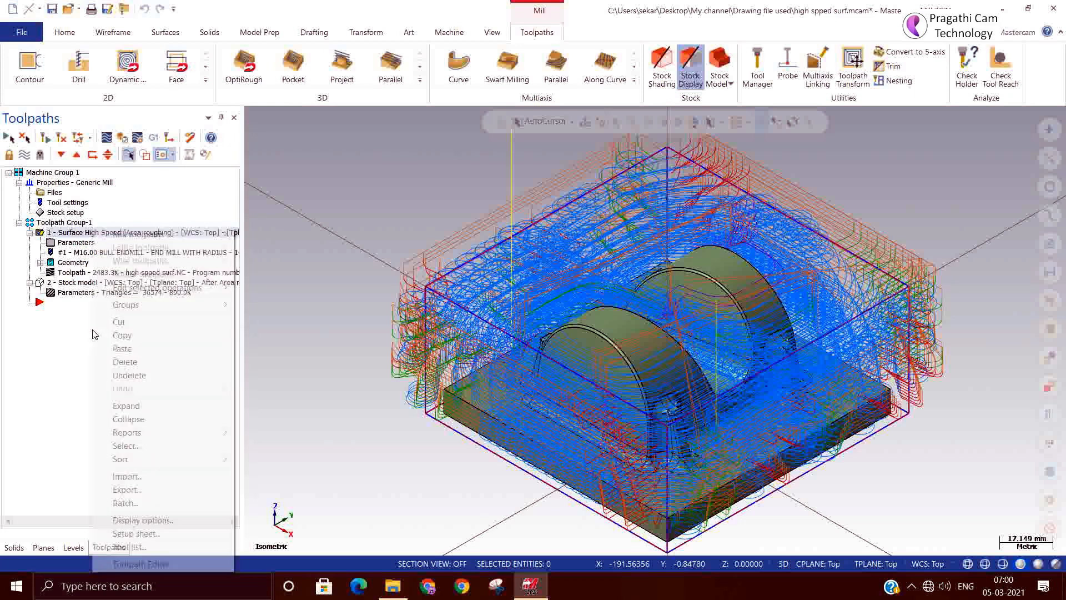
pyautogui.click(122, 348)
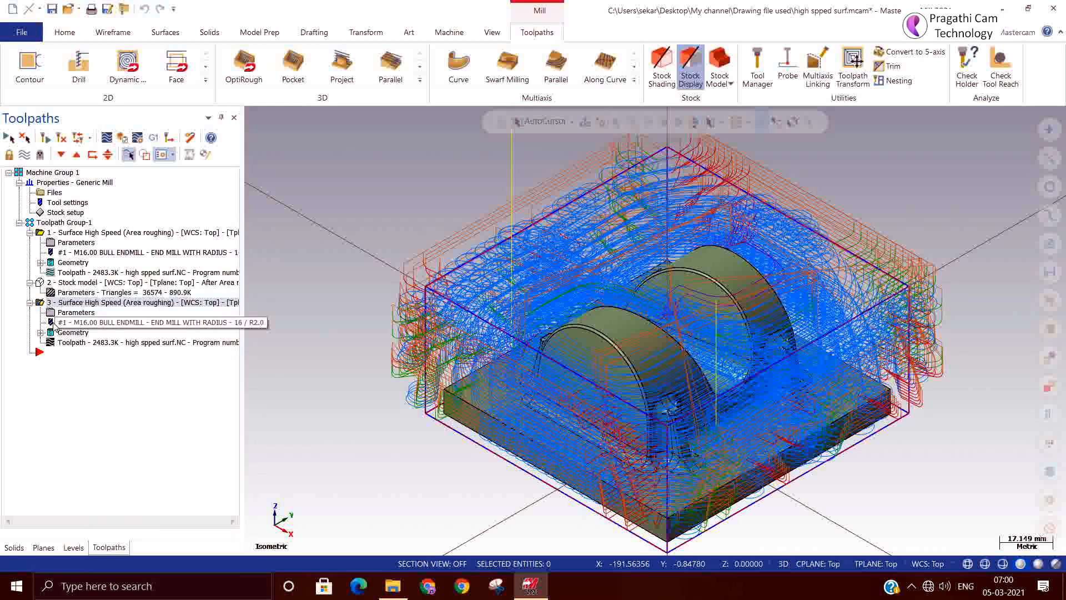
# Enable rest material in the copied operation, computed from all previous operations, ignoring small cusps with a distance of 0.5
pyautogui.click(51, 313)
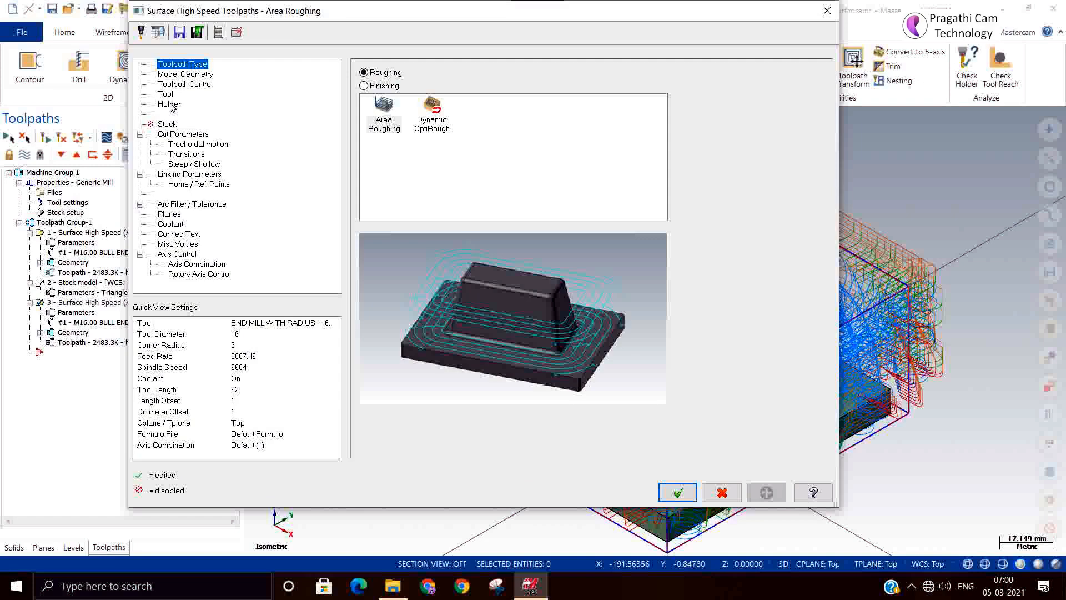
pyautogui.click(169, 128)
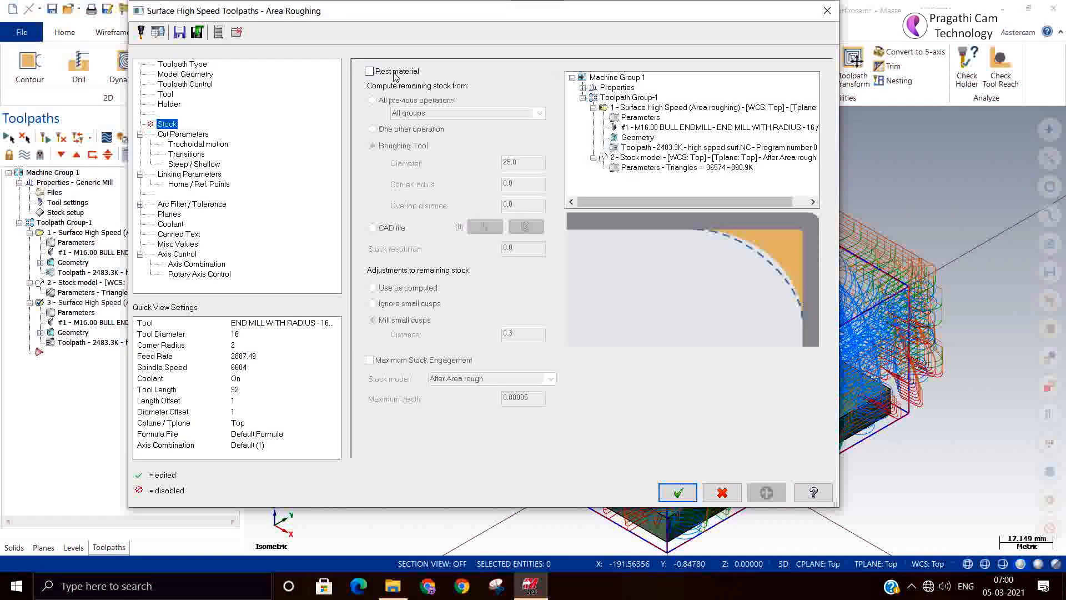
pyautogui.click(395, 72)
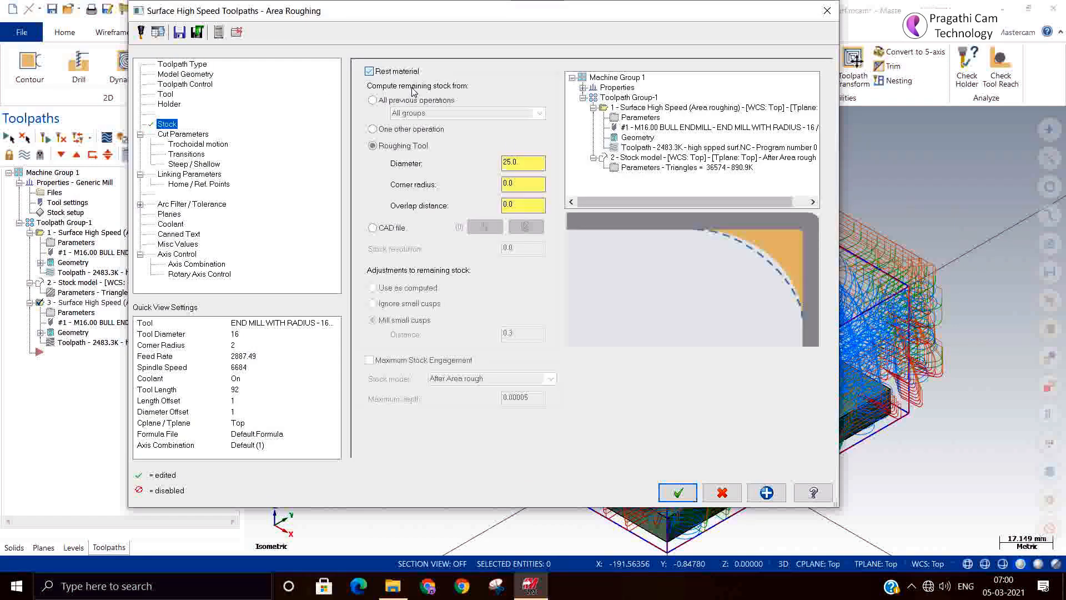
pyautogui.click(373, 129)
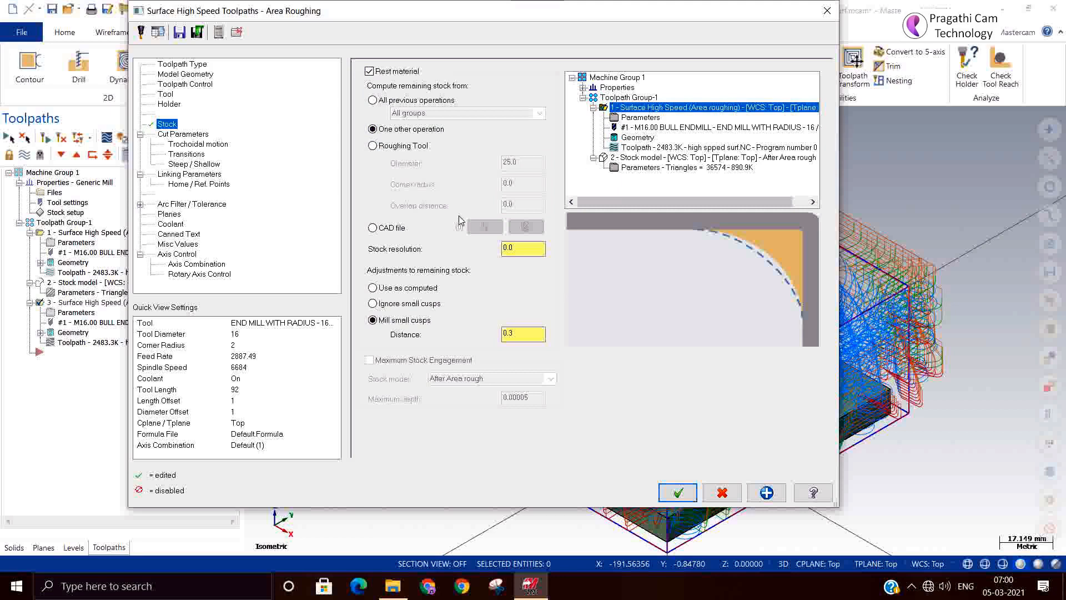
pyautogui.click(382, 101)
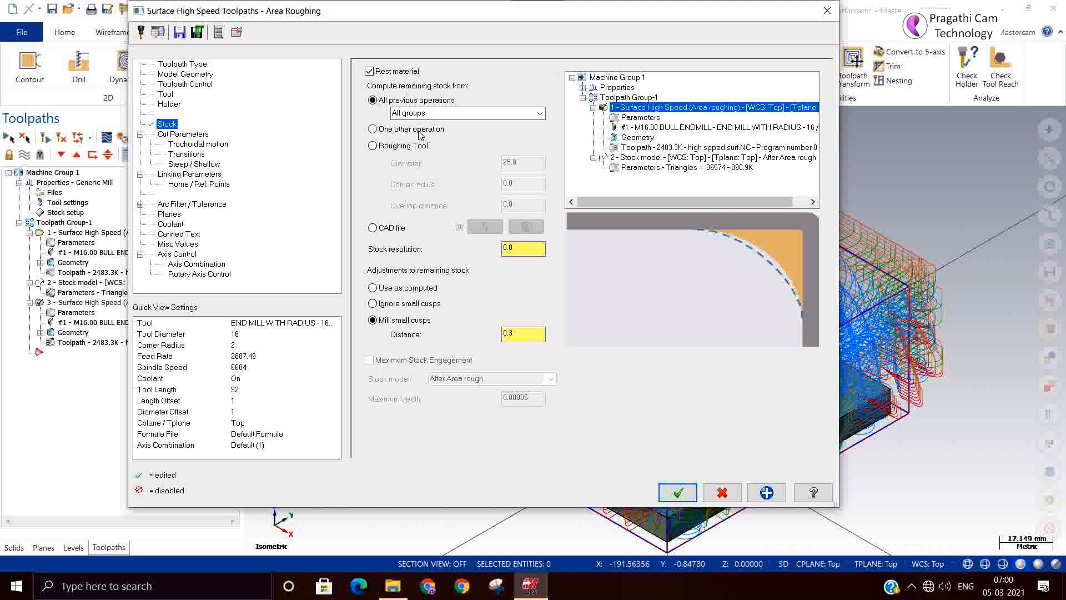
pyautogui.click(408, 305)
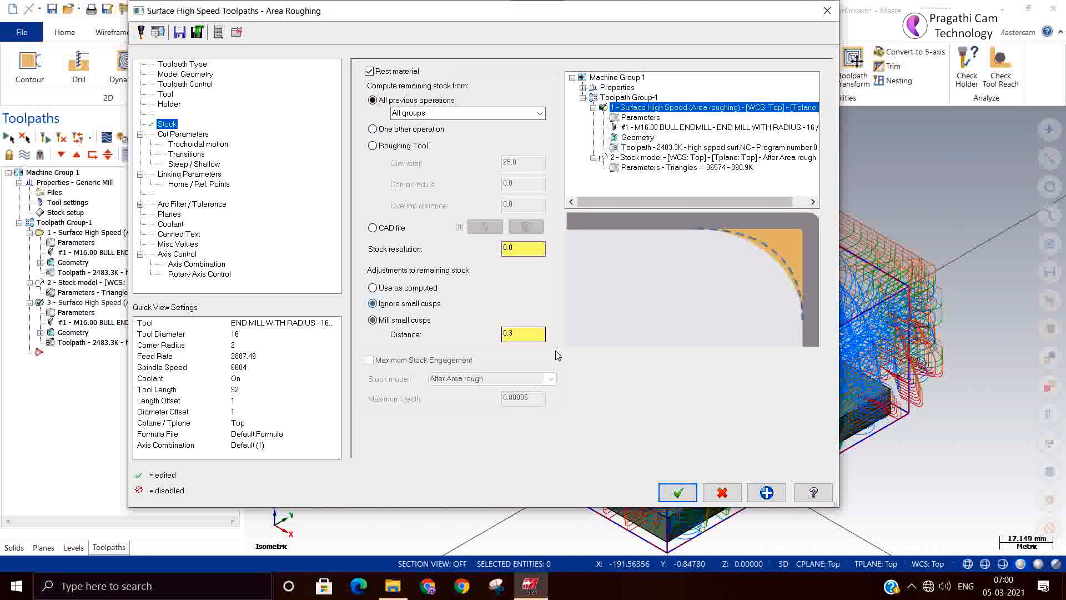
pyautogui.moveTo(535, 335); pyautogui.dragTo(418, 327)
pyautogui.write('0.5')
# Review the copied operation's cut parameters and containment settings, and select tool 2, the 8 mm end mill with 1 mm corner radius
pyautogui.click(184, 135)
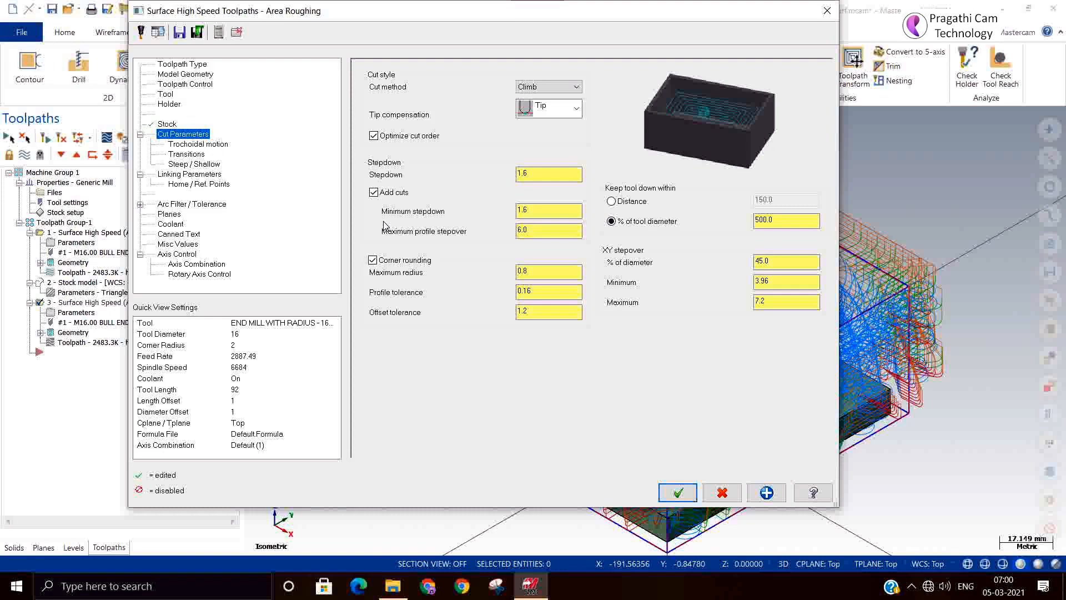
pyautogui.click(188, 84)
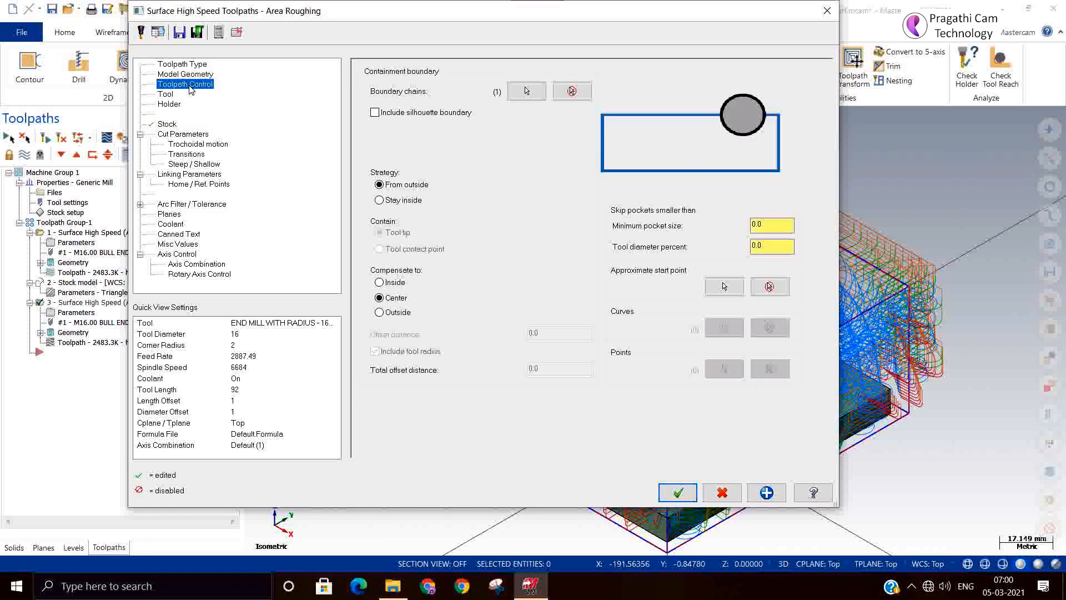
pyautogui.click(175, 94)
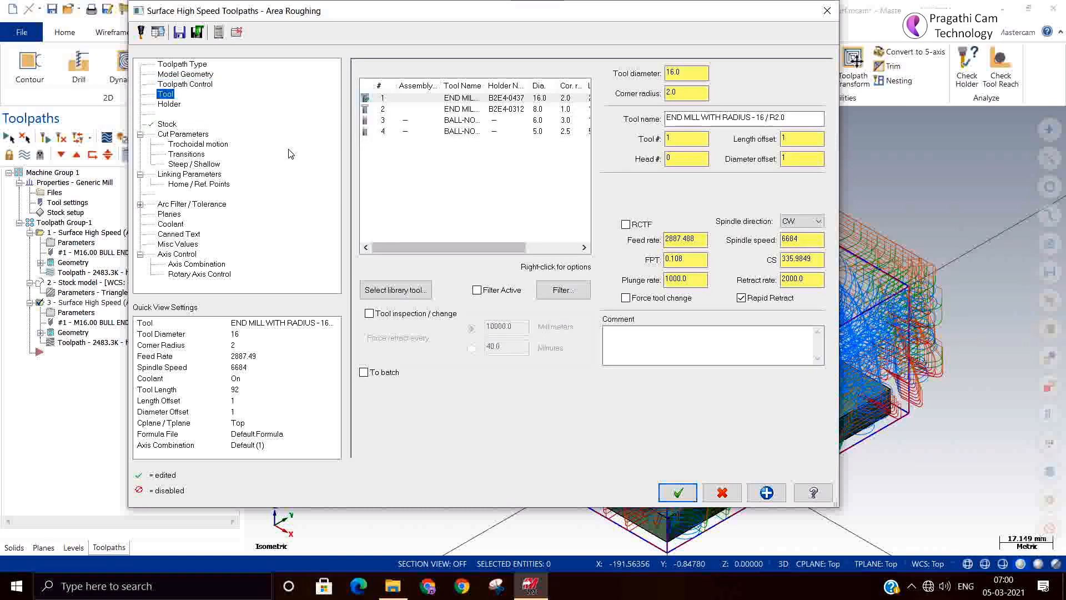
pyautogui.click(495, 112)
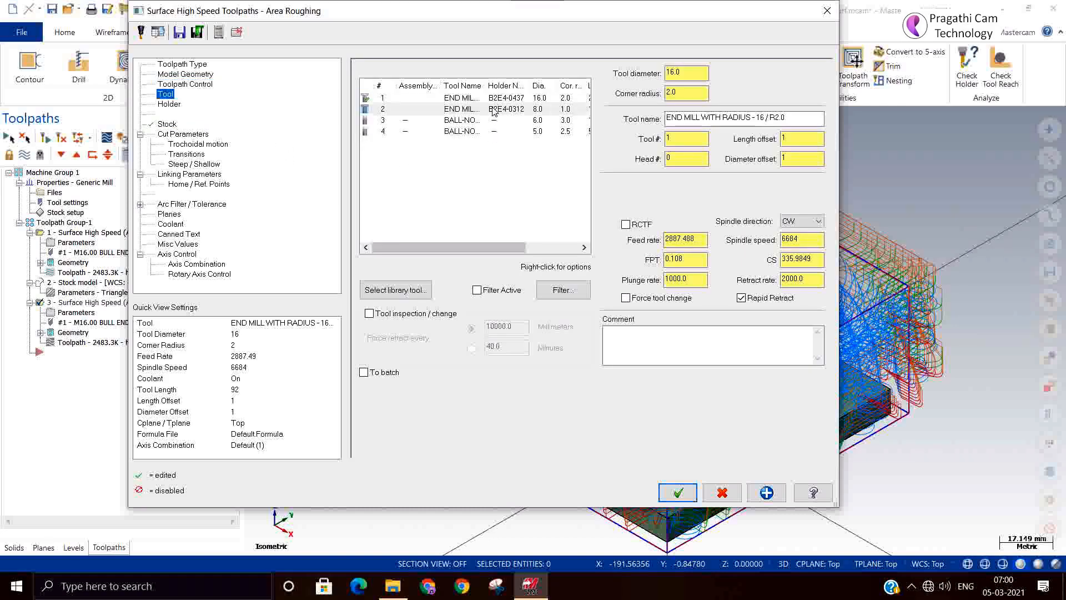
# Examine the copied Area Roughing operation's cut parameters for the 8 mm end mill, especially the stepdown
pyautogui.click(181, 135)
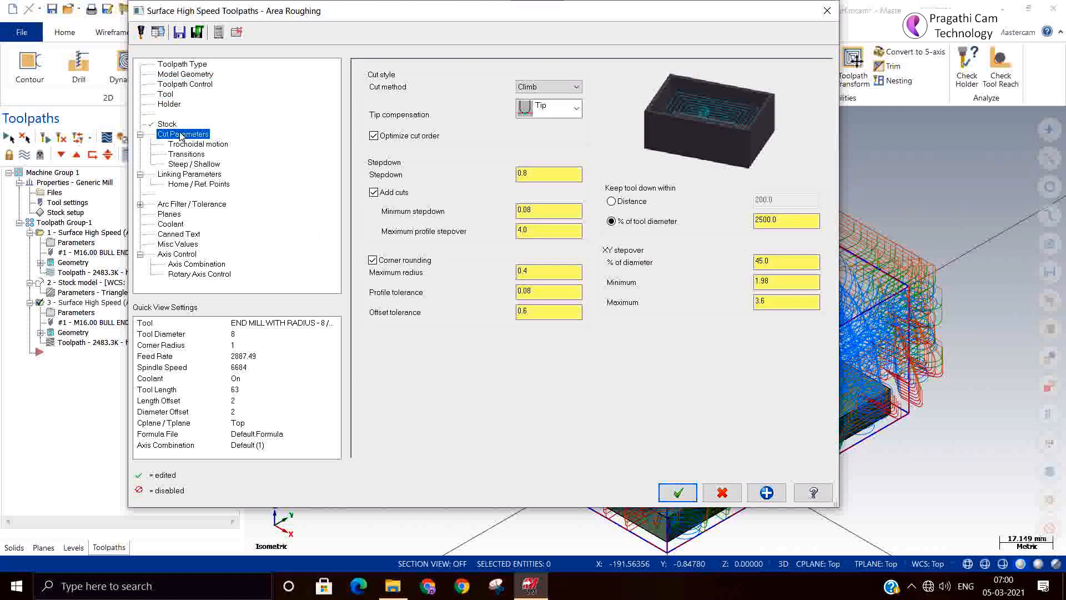
pyautogui.click(530, 178)
pyautogui.click(546, 177)
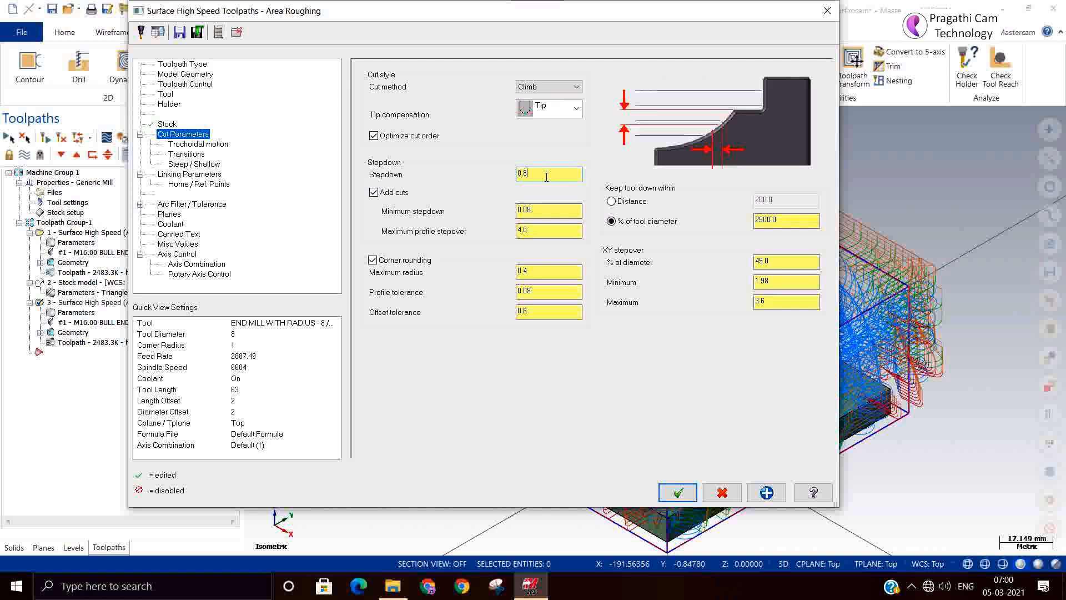
pyautogui.moveTo(547, 177); pyautogui.dragTo(483, 172)
# Check the copied operation's trochoidal motion, transitions, steep/shallow, linking and coolant settings, then accept them and regenerate the rest-roughing toolpath
pyautogui.click(191, 144)
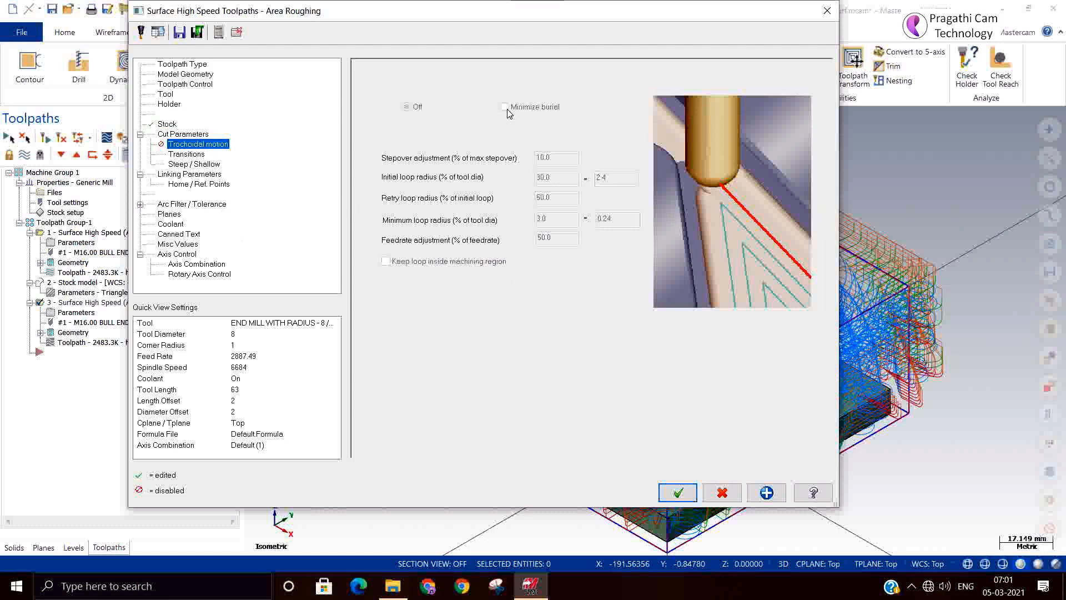
pyautogui.click(195, 156)
pyautogui.click(195, 164)
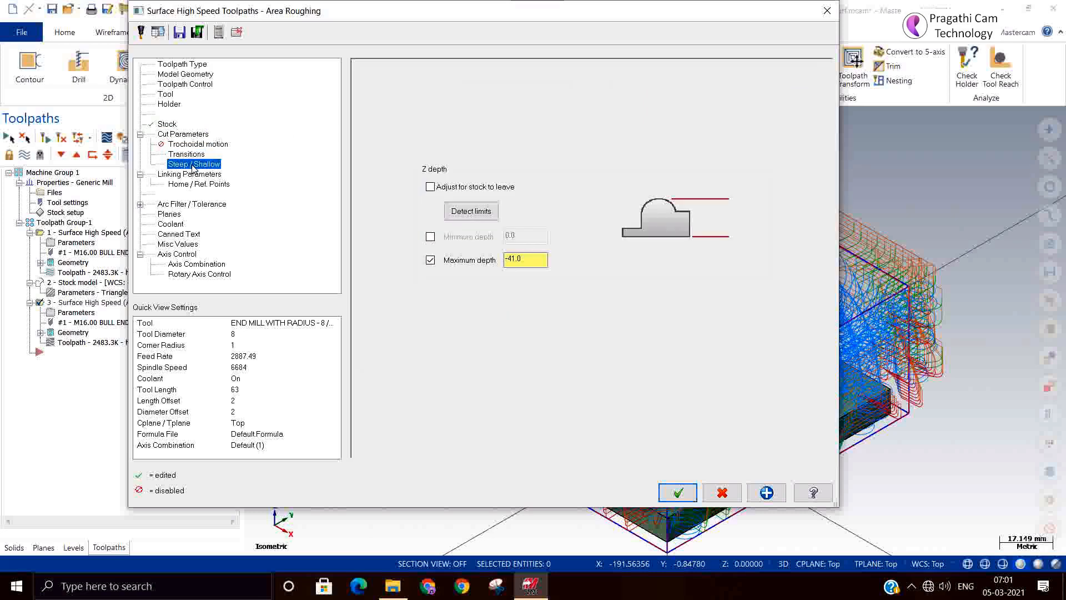
pyautogui.click(191, 174)
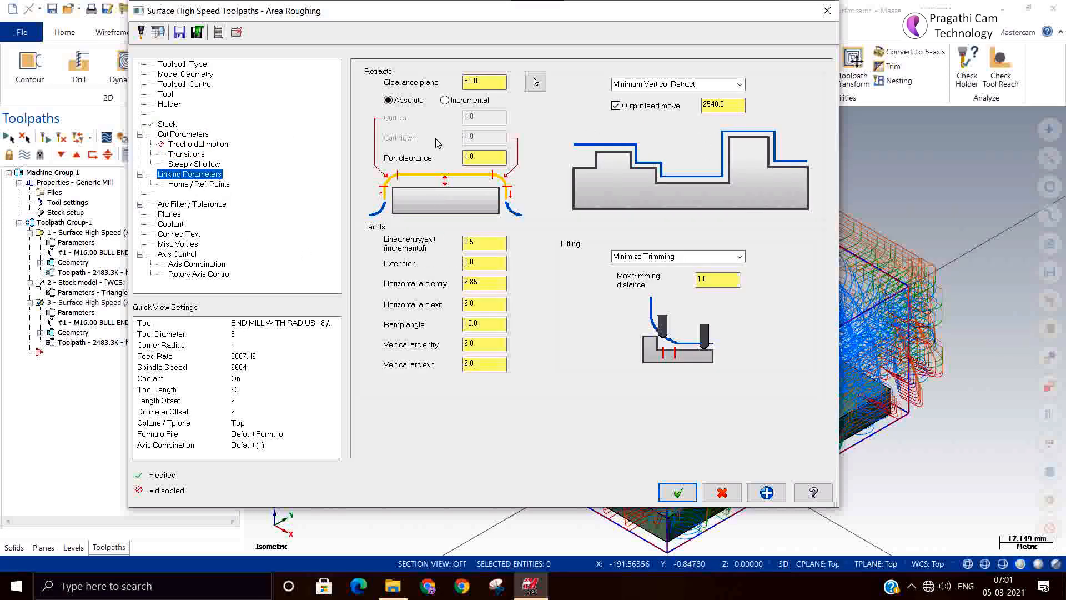
pyautogui.click(174, 225)
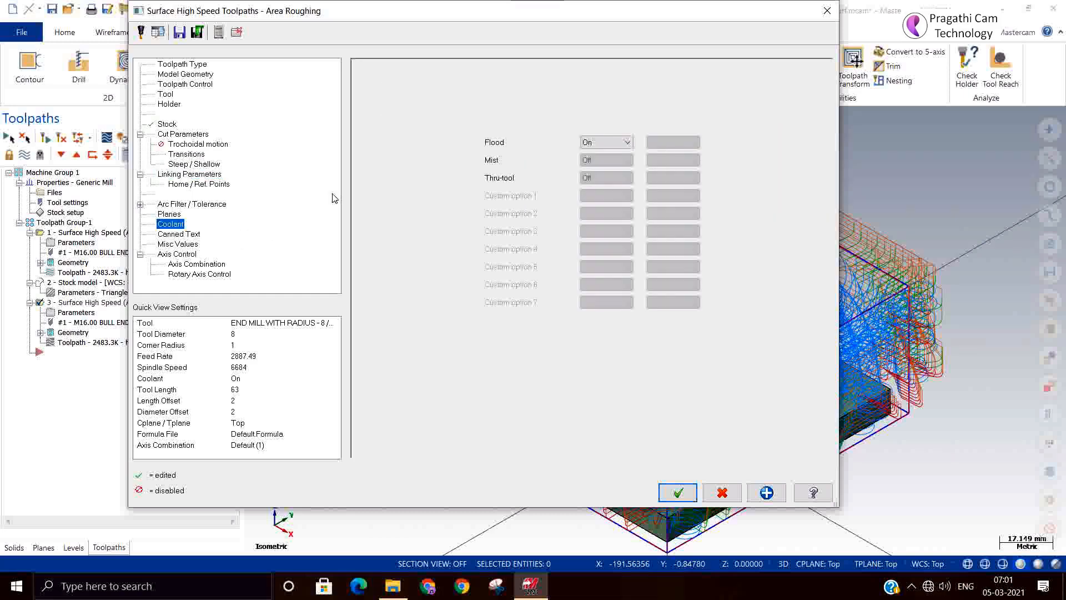
pyautogui.click(677, 492)
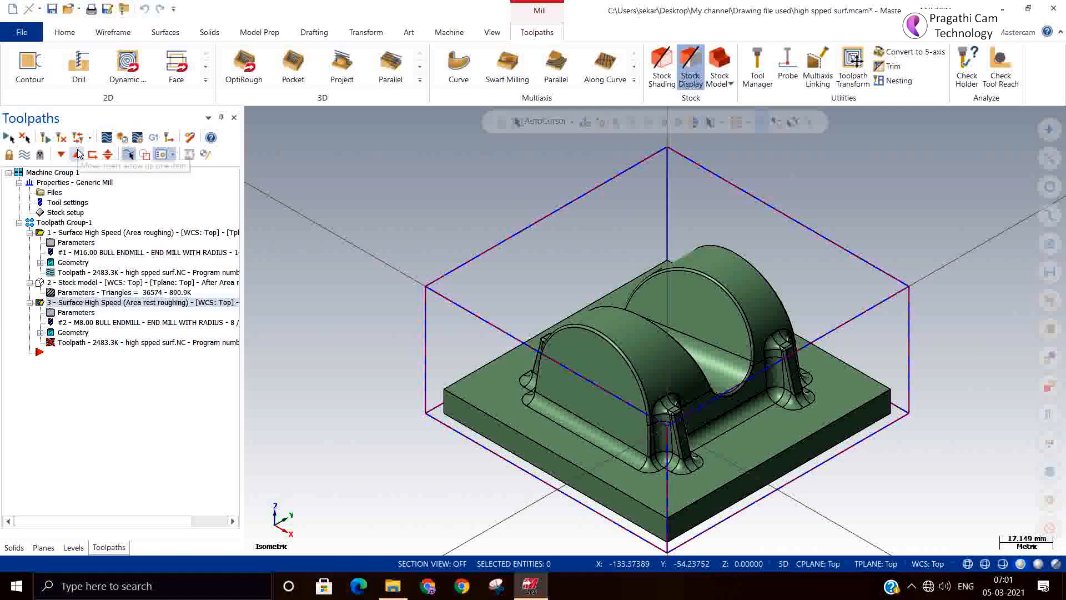
pyautogui.click(61, 138)
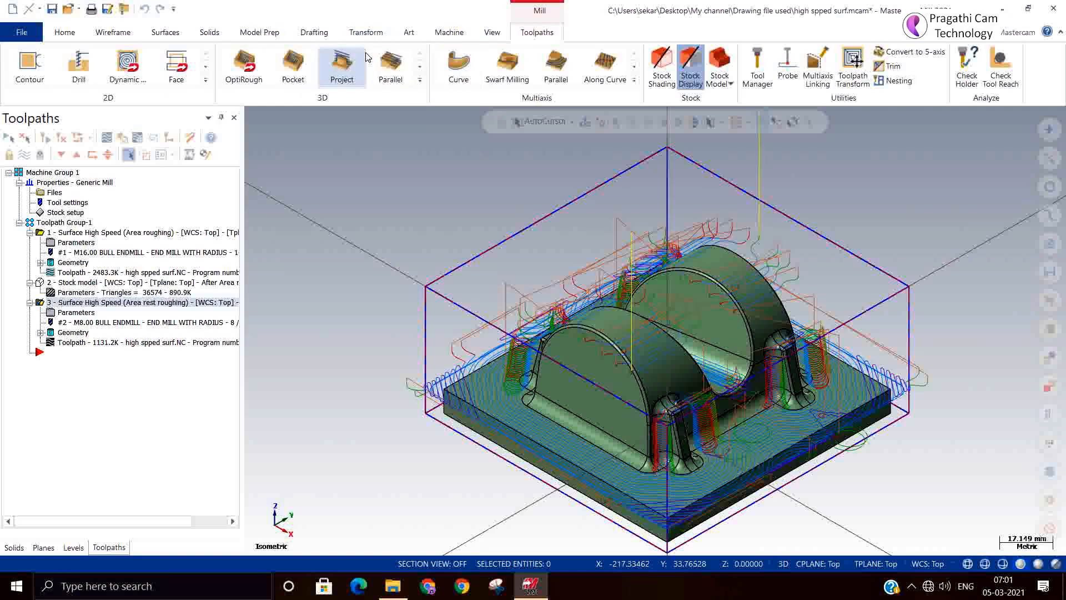
# Inspect the regenerated rest-roughing toolpath around the part from several angles and return to the isometric view
pyautogui.scroll(1, 870, 480)
pyautogui.moveTo(861, 495)
pyautogui.mouseDown(button='middle')
pyautogui.moveTo(850, 519)
pyautogui.moveTo(843, 431)
pyautogui.moveTo(830, 456)
pyautogui.moveTo(845, 476)
pyautogui.moveTo(864, 475)
pyautogui.moveTo(899, 443)
pyautogui.moveTo(930, 465)
pyautogui.moveTo(920, 532)
pyautogui.moveTo(895, 543)
pyautogui.mouseUp(button='middle')
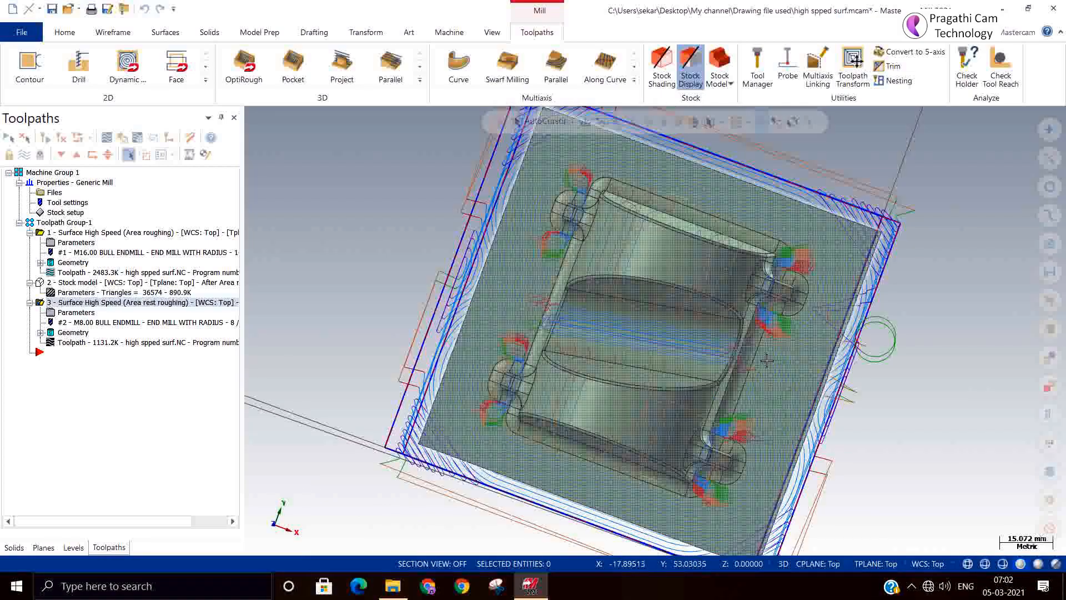
pyautogui.moveTo(917, 387); pyautogui.dragTo(788, 311, button='middle')
pyautogui.scroll(3, 684, 345)
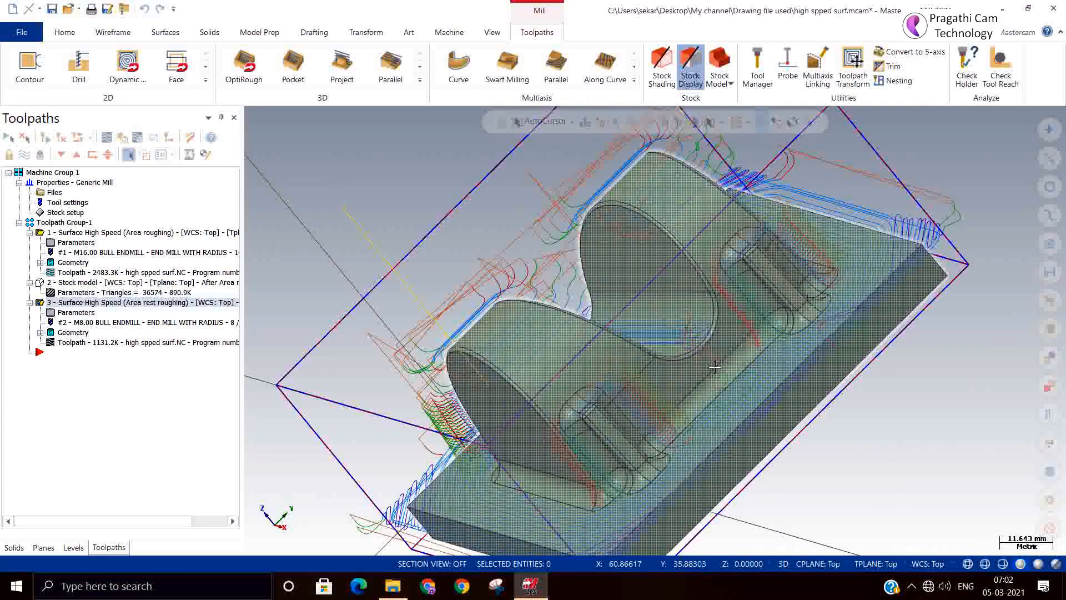
pyautogui.moveTo(816, 381)
pyautogui.mouseDown(button='middle')
pyautogui.moveTo(797, 353)
pyautogui.moveTo(851, 350)
pyautogui.mouseUp(button='middle')
pyautogui.scroll(-3, 862, 403)
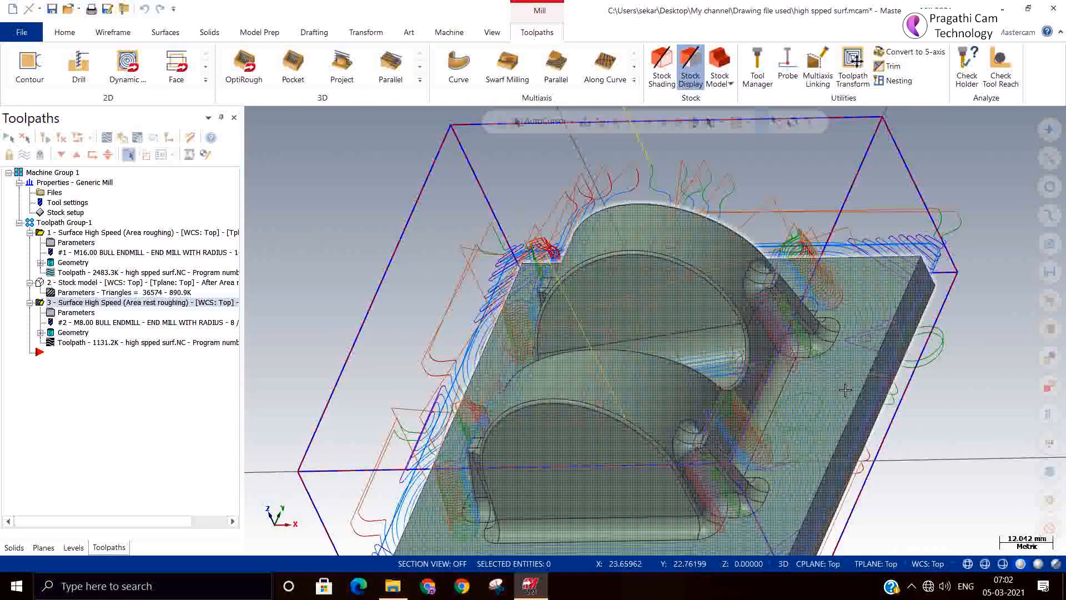
pyautogui.rightClick(373, 243)
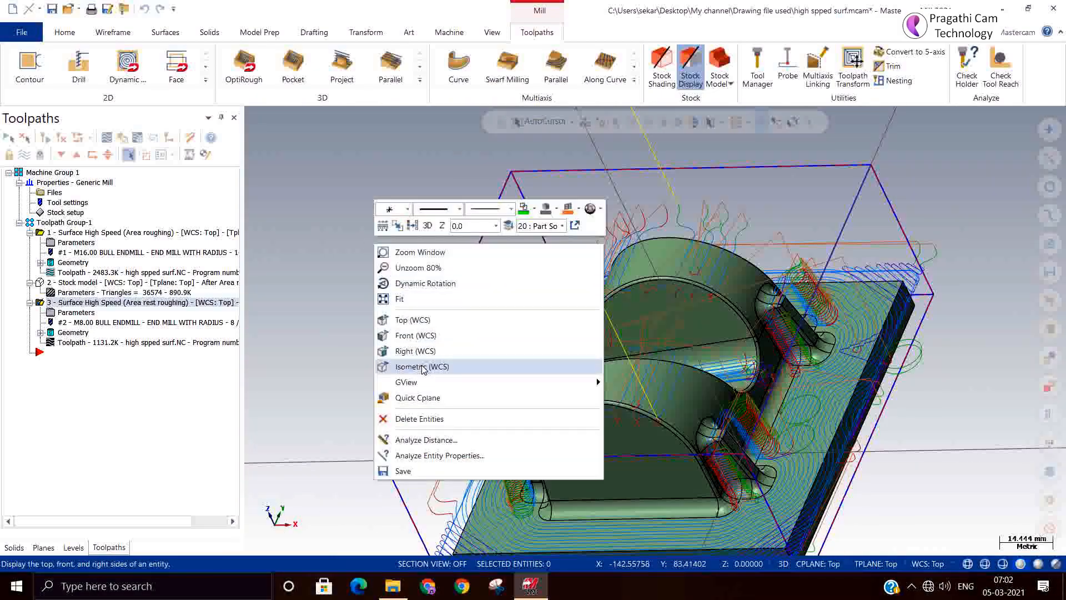
pyautogui.click(425, 368)
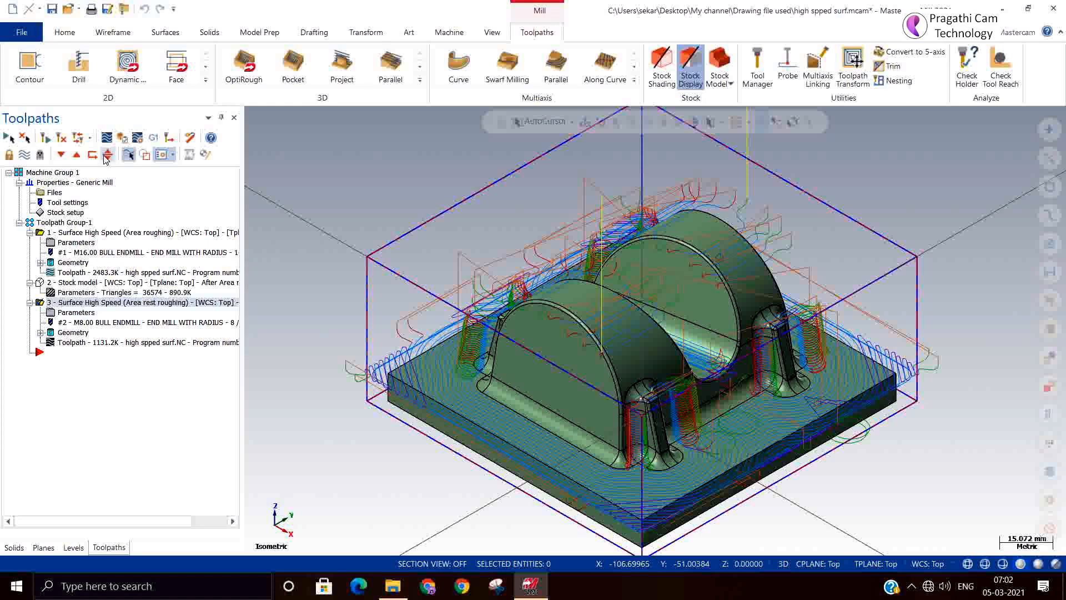
# Set the simulator's stock to the stock model After Area rough and start verification of the rest-roughing operation
pyautogui.click(139, 138)
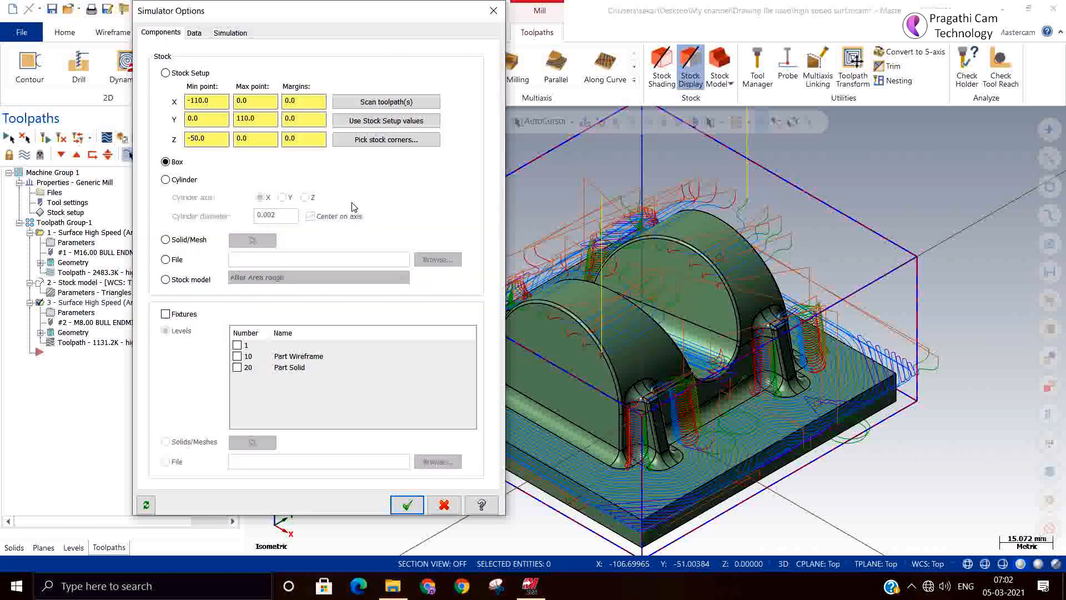
pyautogui.click(165, 280)
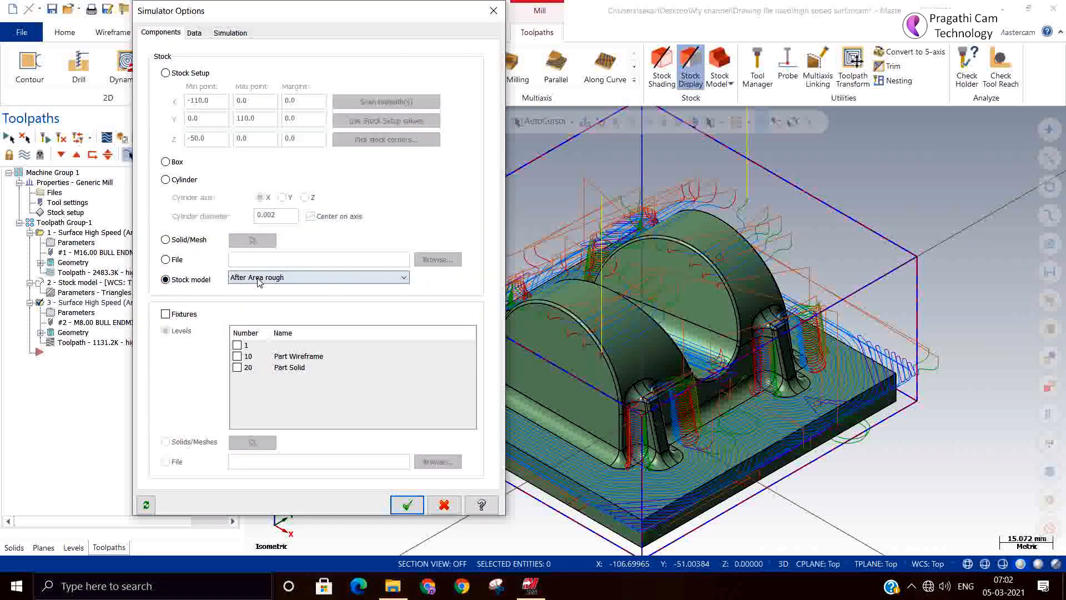
pyautogui.click(407, 505)
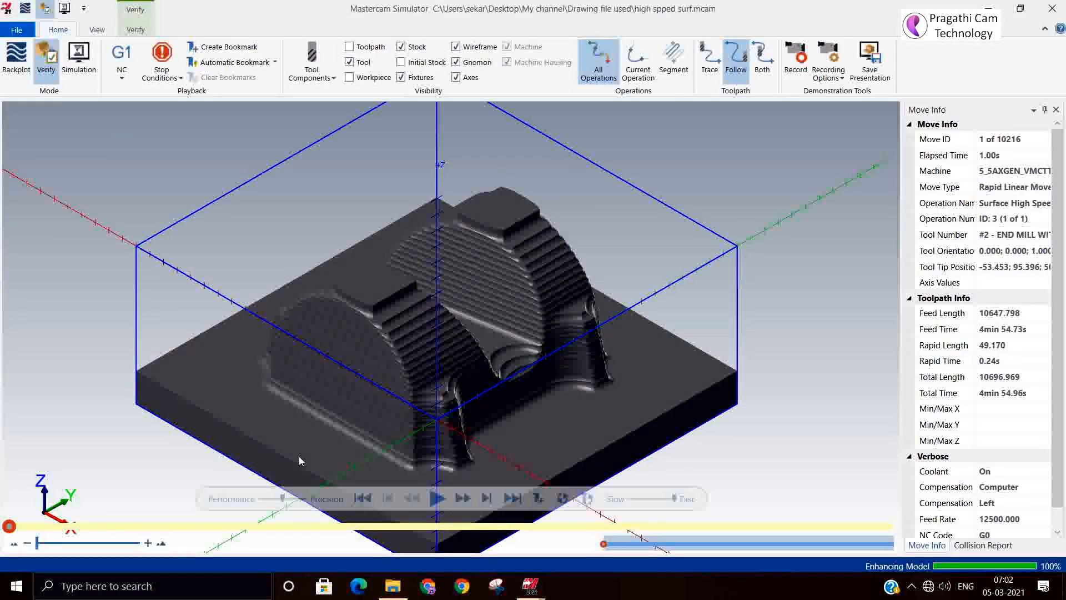
# Play the rest-roughing verification to the end, examine the machined stock, close the simulator and restore the isometric view
pyautogui.click(437, 498)
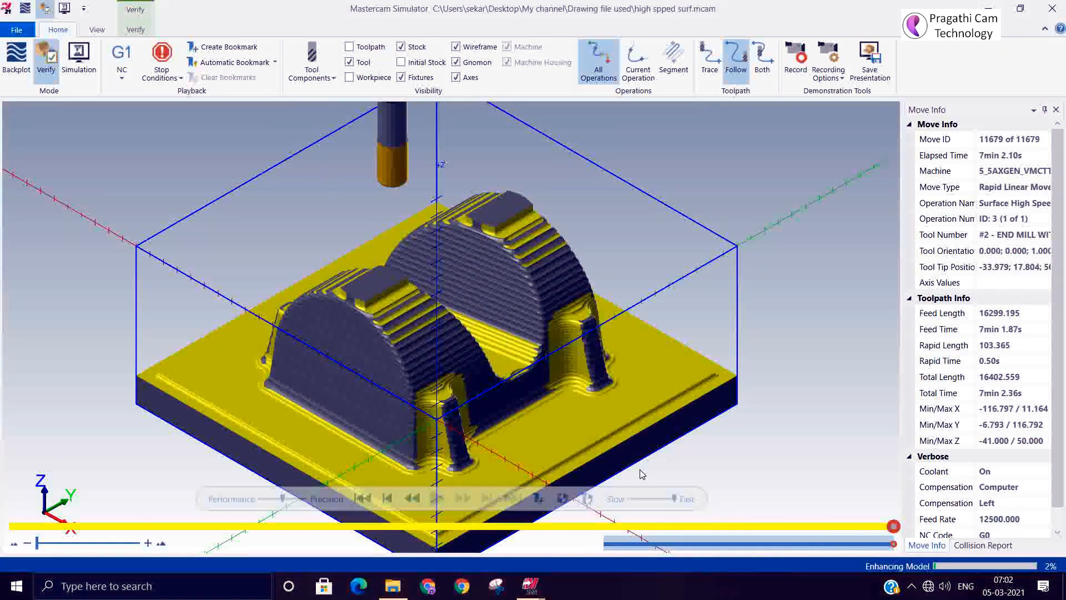
pyautogui.moveTo(640, 475)
pyautogui.mouseDown(button='middle')
pyautogui.moveTo(595, 468)
pyautogui.moveTo(588, 486)
pyautogui.moveTo(648, 474)
pyautogui.moveTo(637, 502)
pyautogui.moveTo(644, 464)
pyautogui.mouseUp(button='middle')
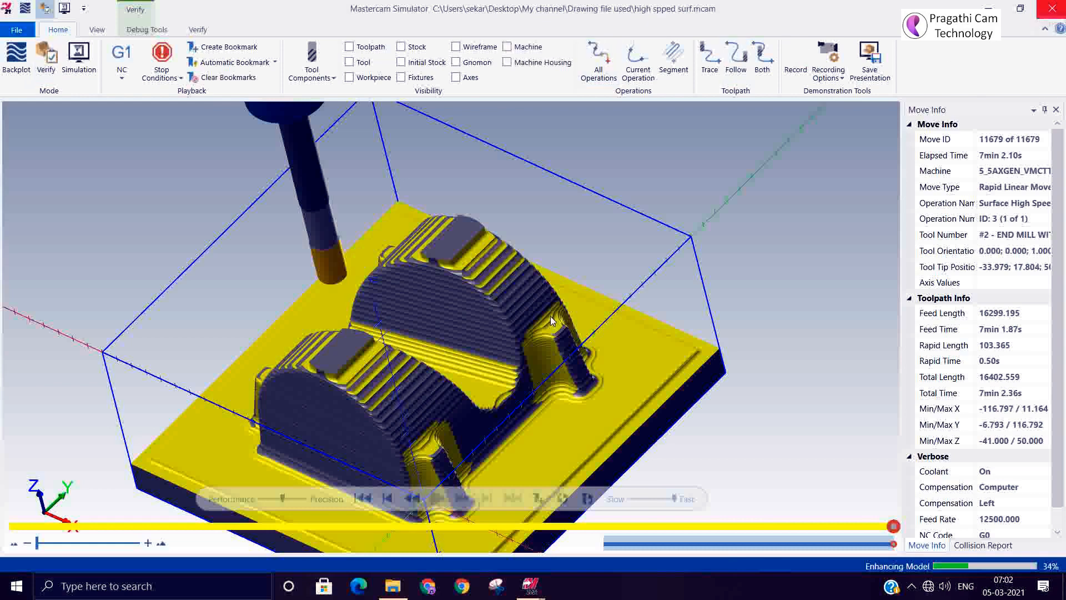
pyautogui.click(1050, 9)
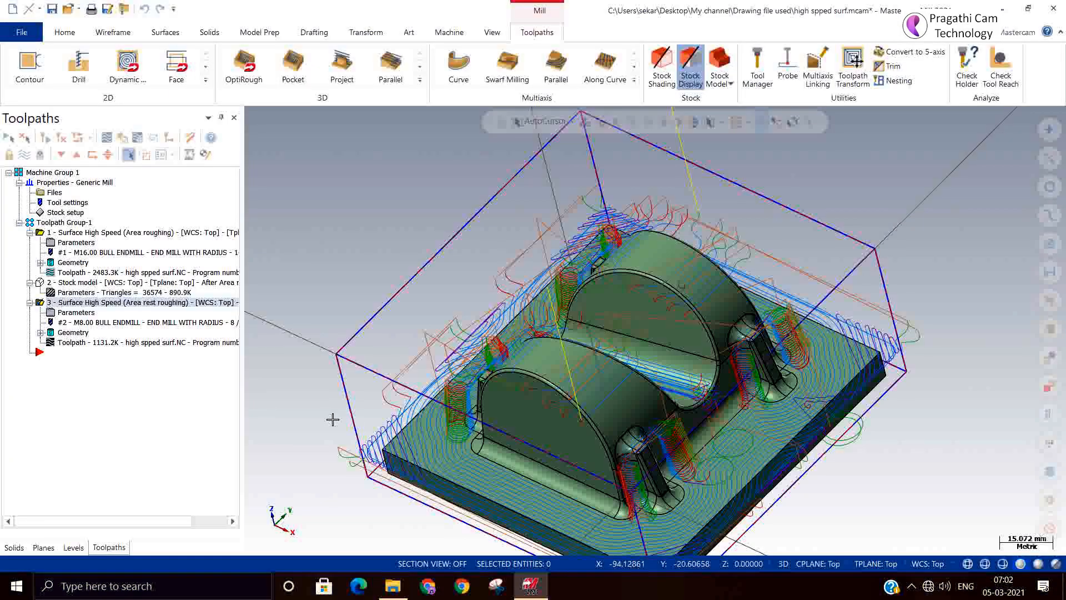
pyautogui.rightClick(335, 251)
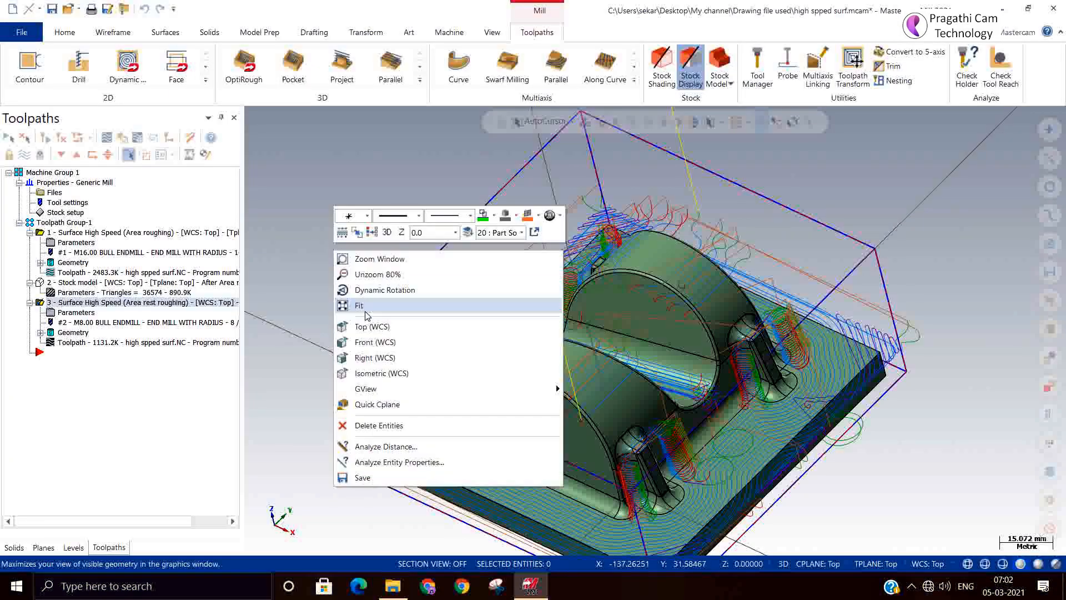
pyautogui.click(383, 373)
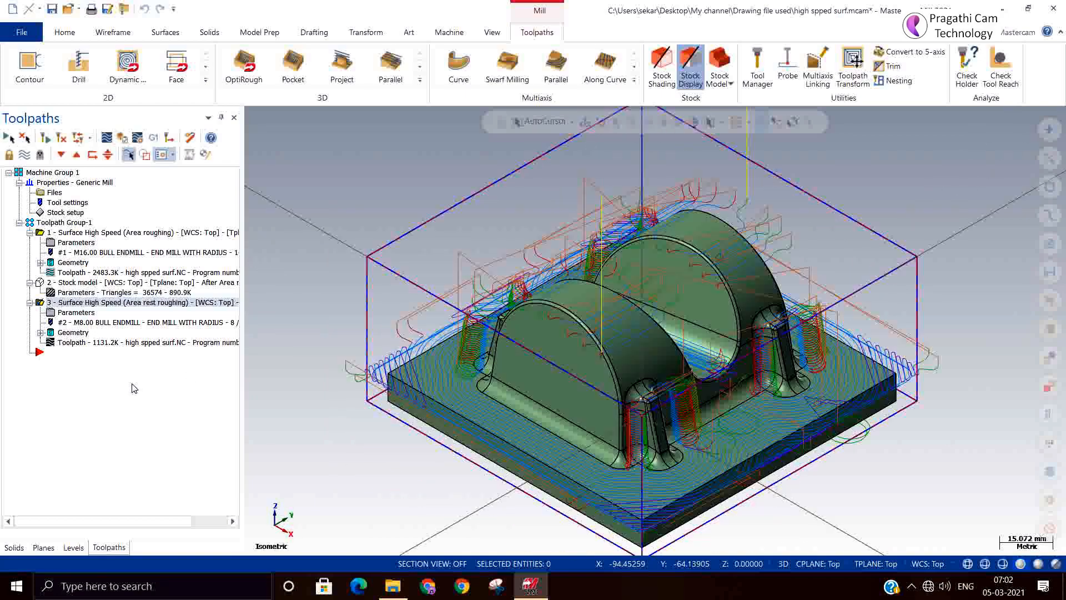
# Review the first Area Roughing operation's cut parameters, trochoidal motion, transitions and linking settings, and close its parameters with acceptance
pyautogui.click(52, 244)
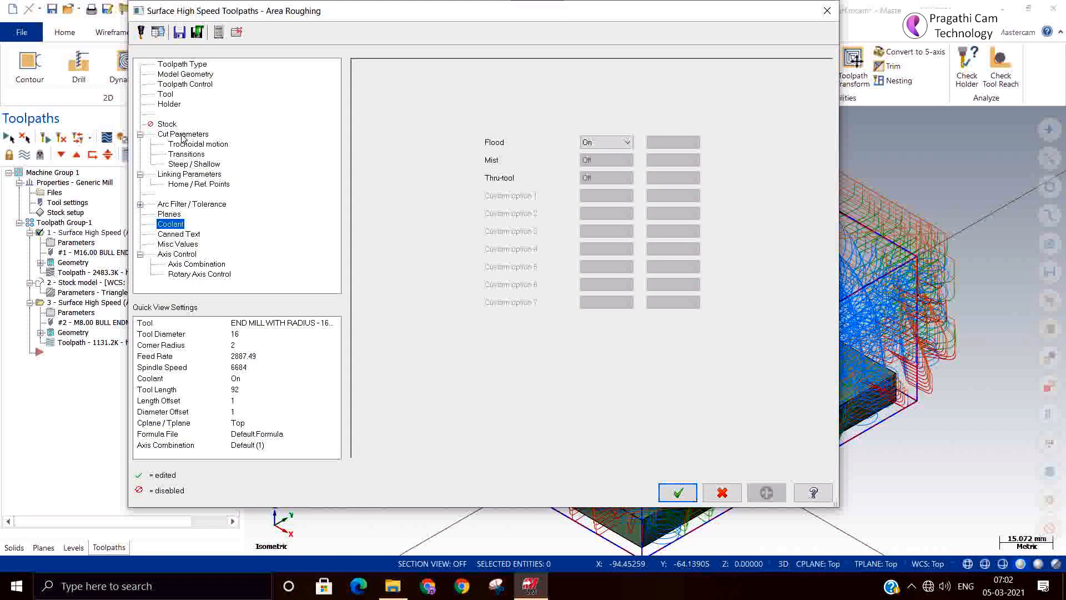
pyautogui.click(183, 136)
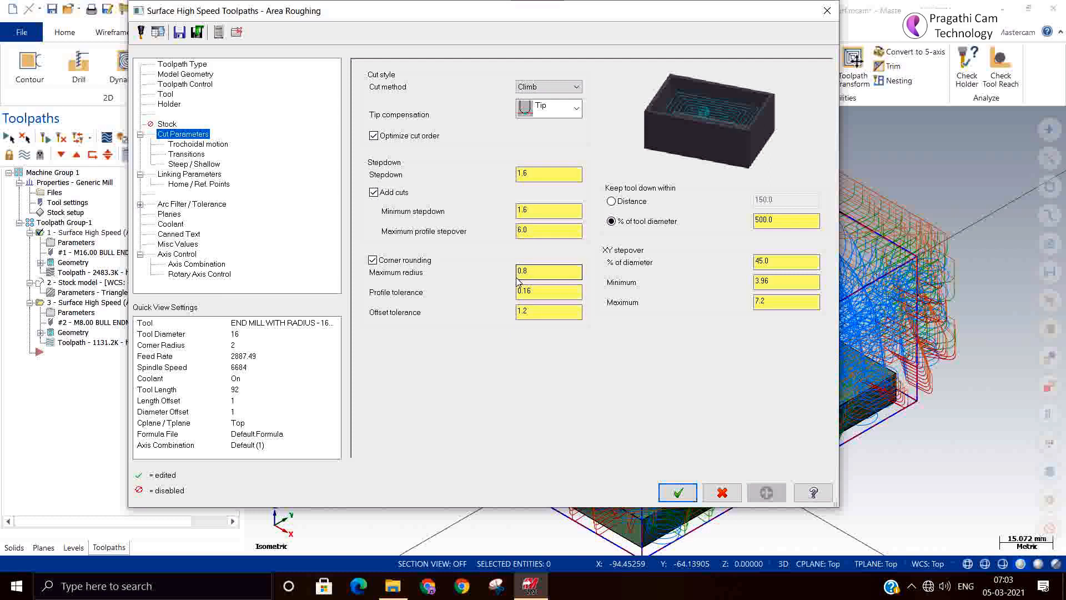
pyautogui.click(217, 147)
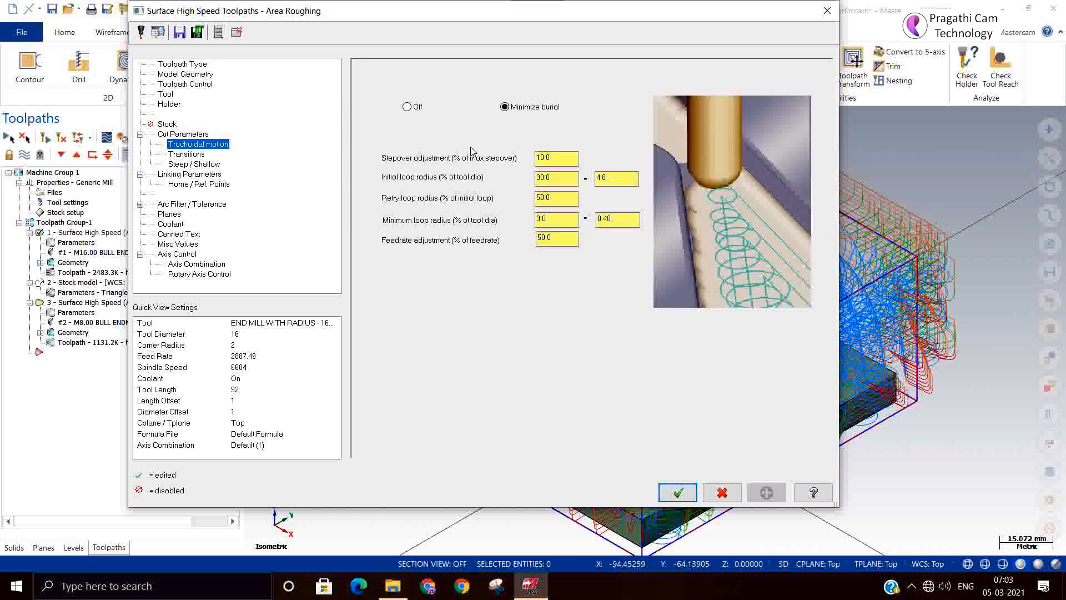
pyautogui.click(189, 155)
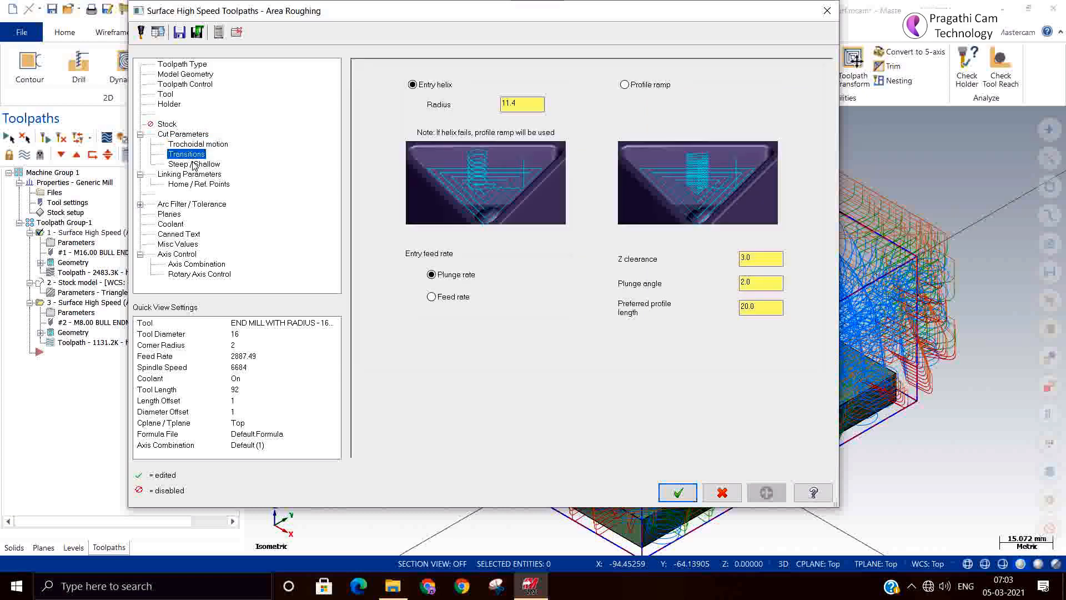
pyautogui.click(192, 175)
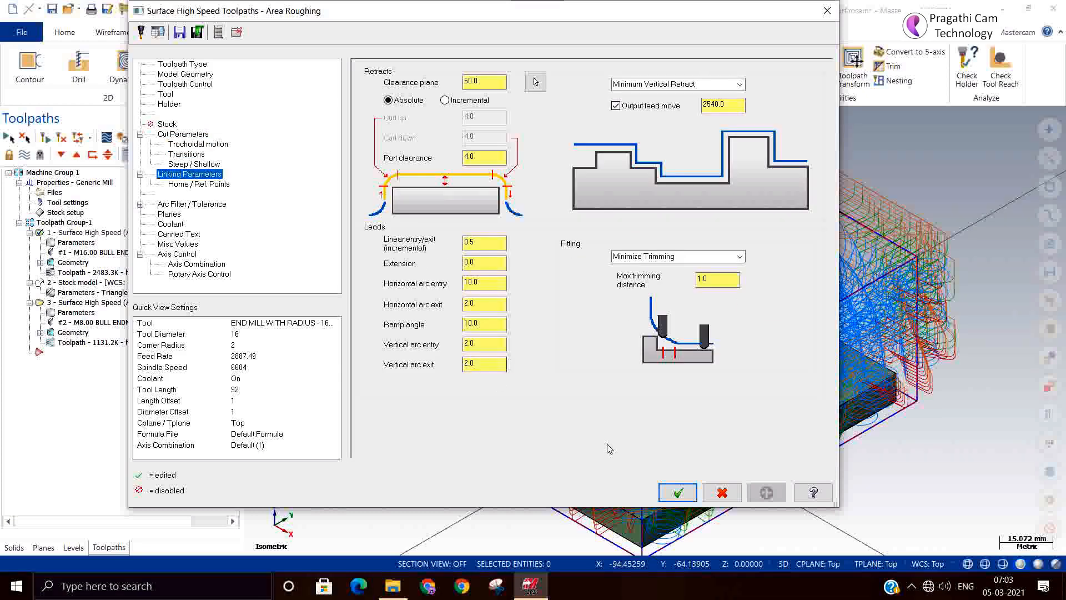
pyautogui.click(678, 492)
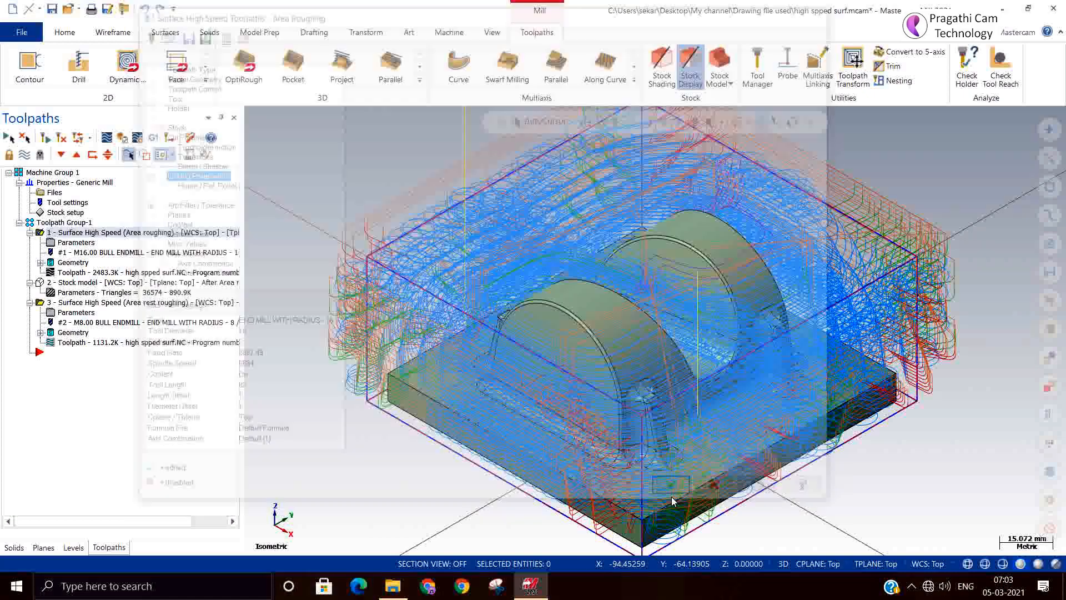